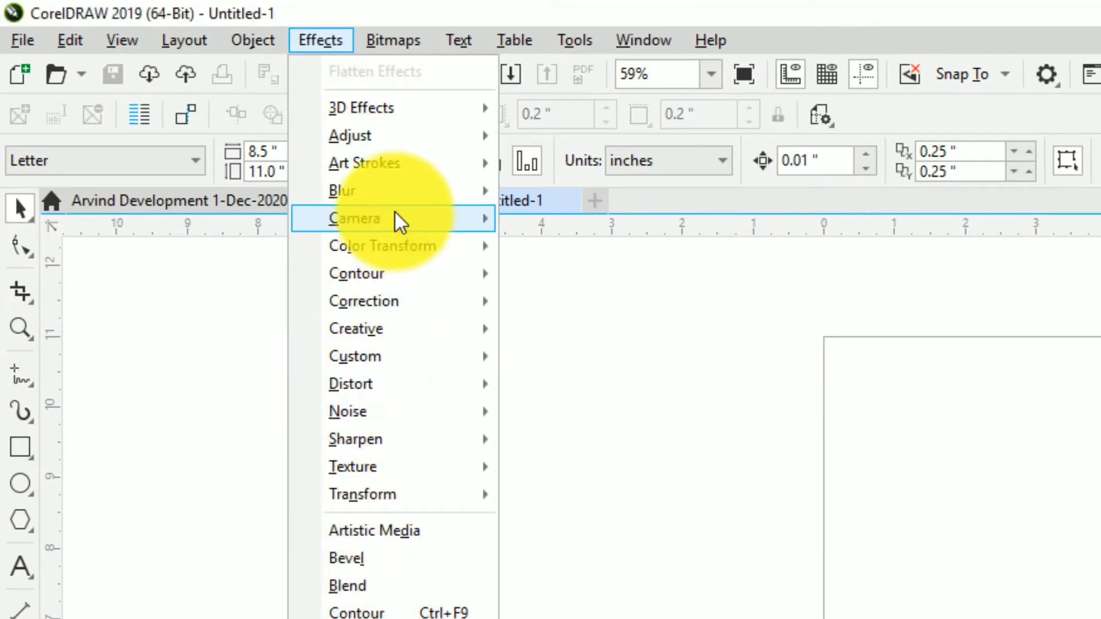
mouse_move(398, 221)
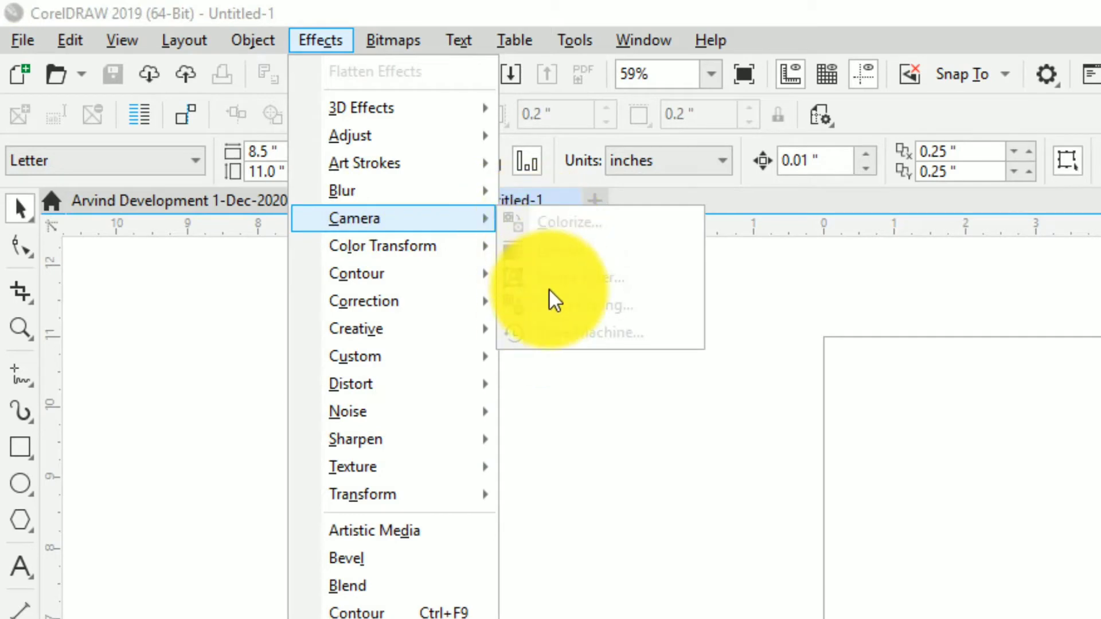
left_click(397, 44)
left_click(400, 45)
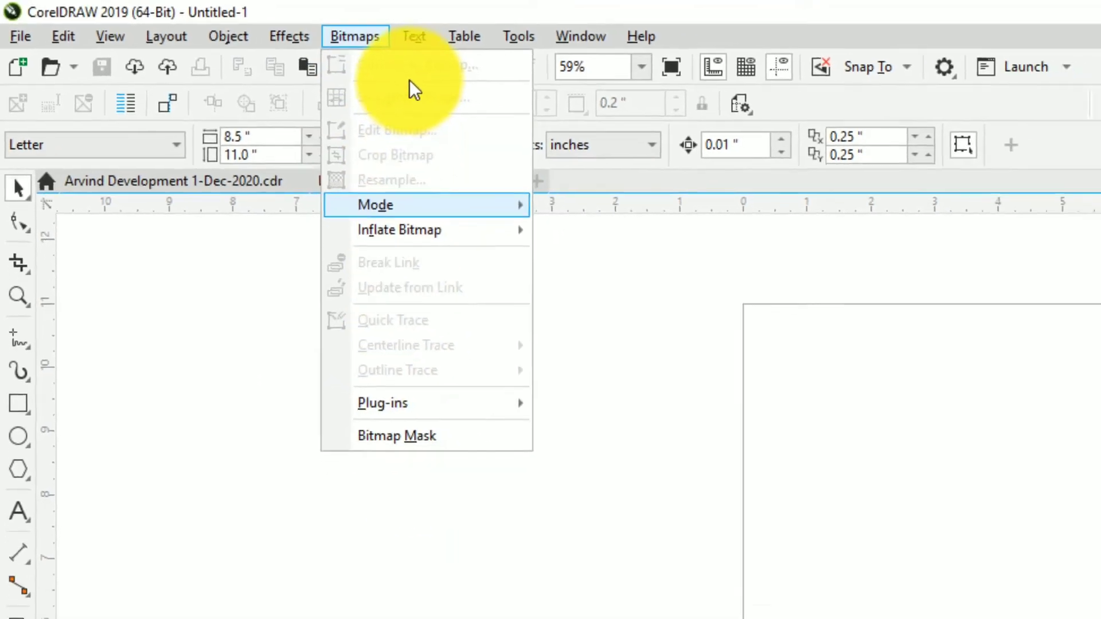
left_click(654, 445)
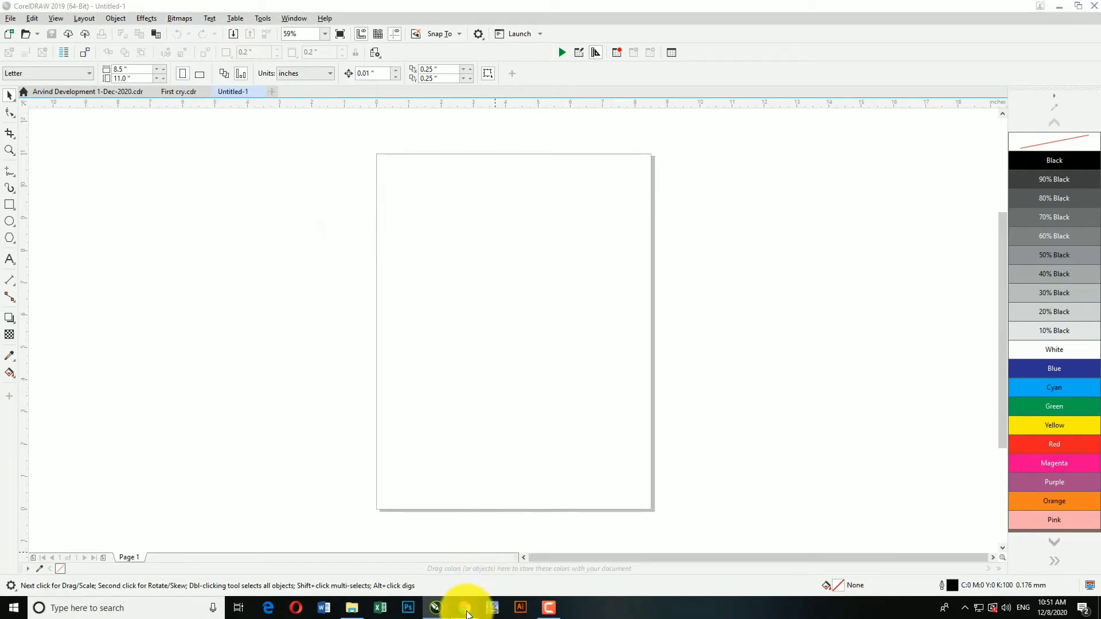
- Switch to Chrome and search Google for "model photoshoot"
left_click(464, 607)
left_click(514, 245)
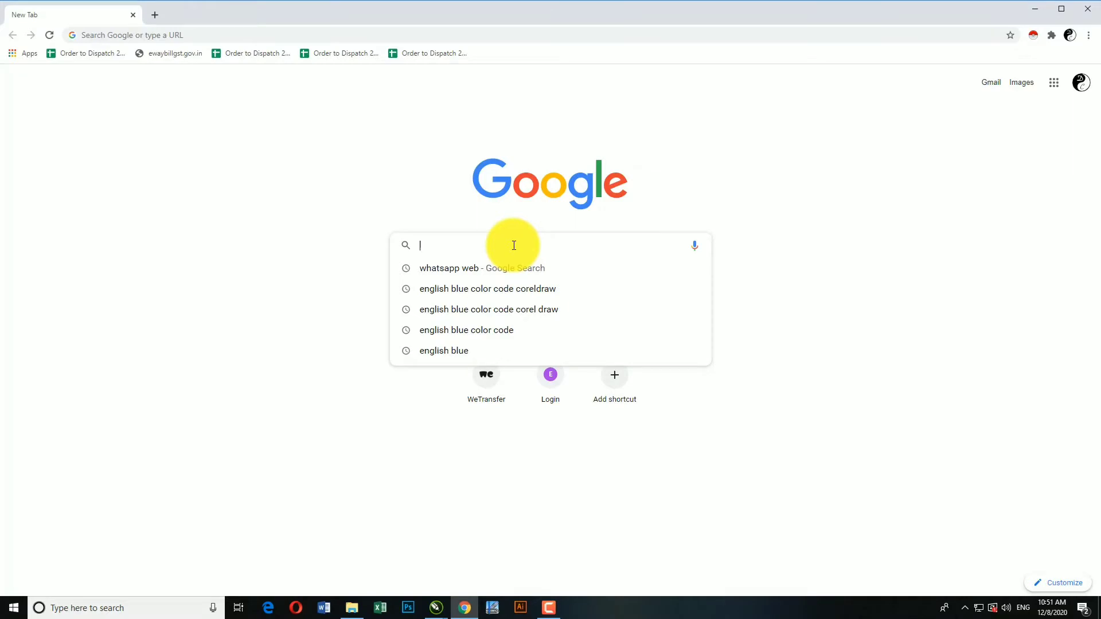
type("model p")
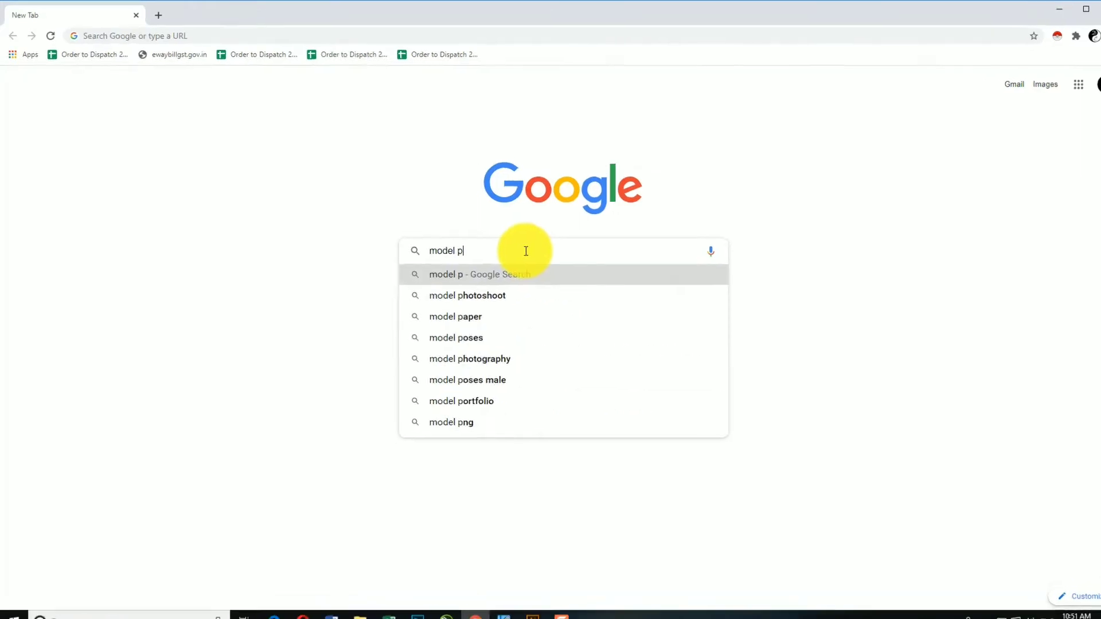
type("hor")
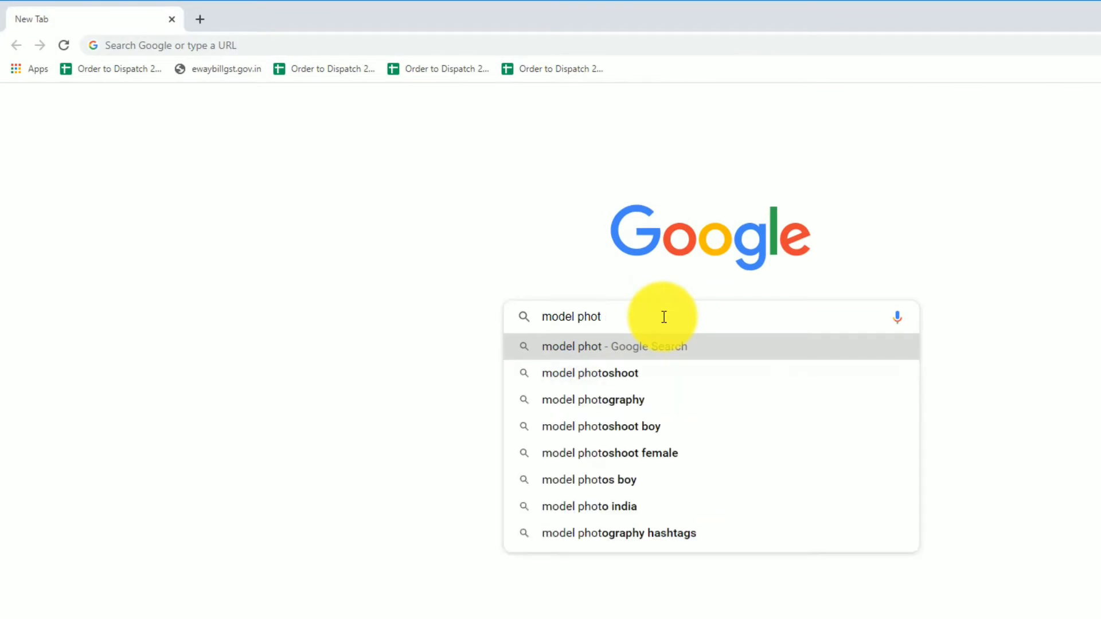
key("Down")
key("Return")
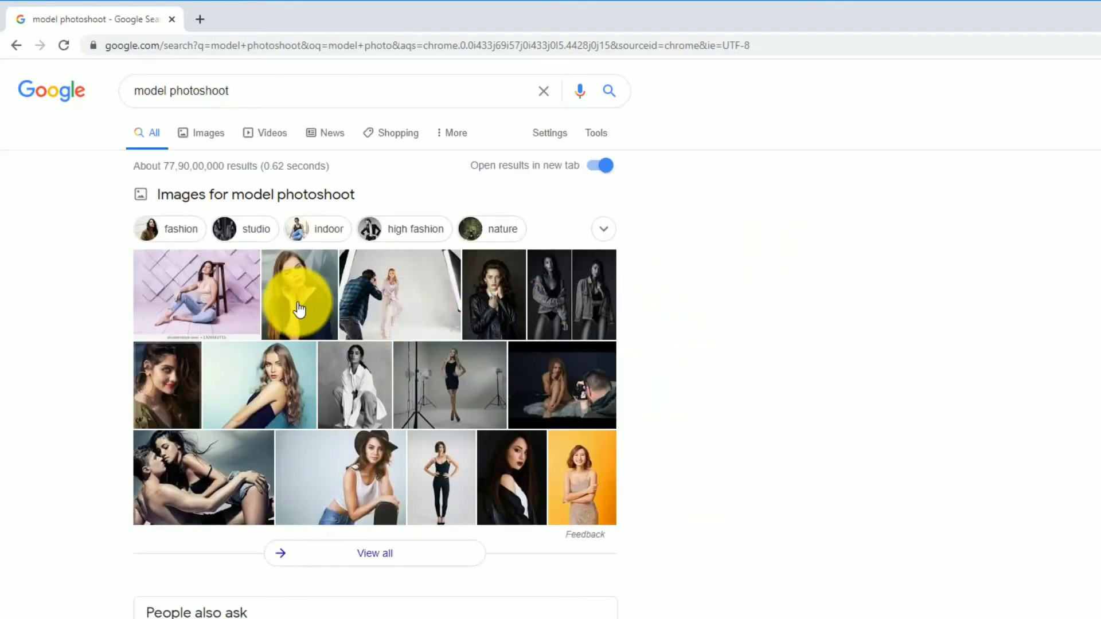
- Open the IndiaMART "Model Photo Shoot" image from the image results and copy it
left_click(367, 462)
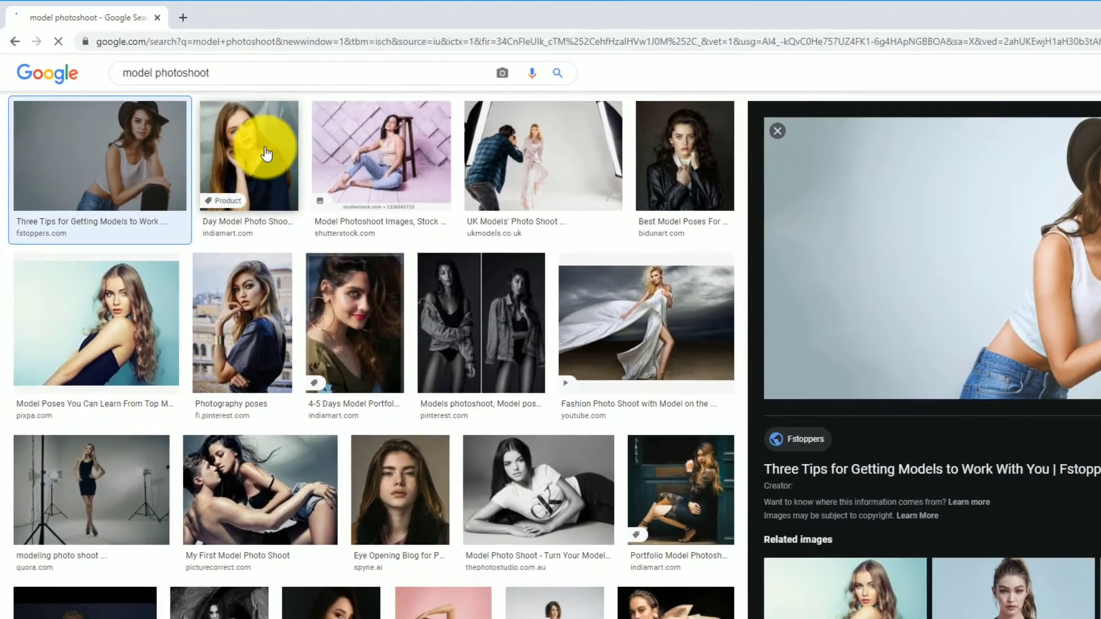
left_click(265, 154)
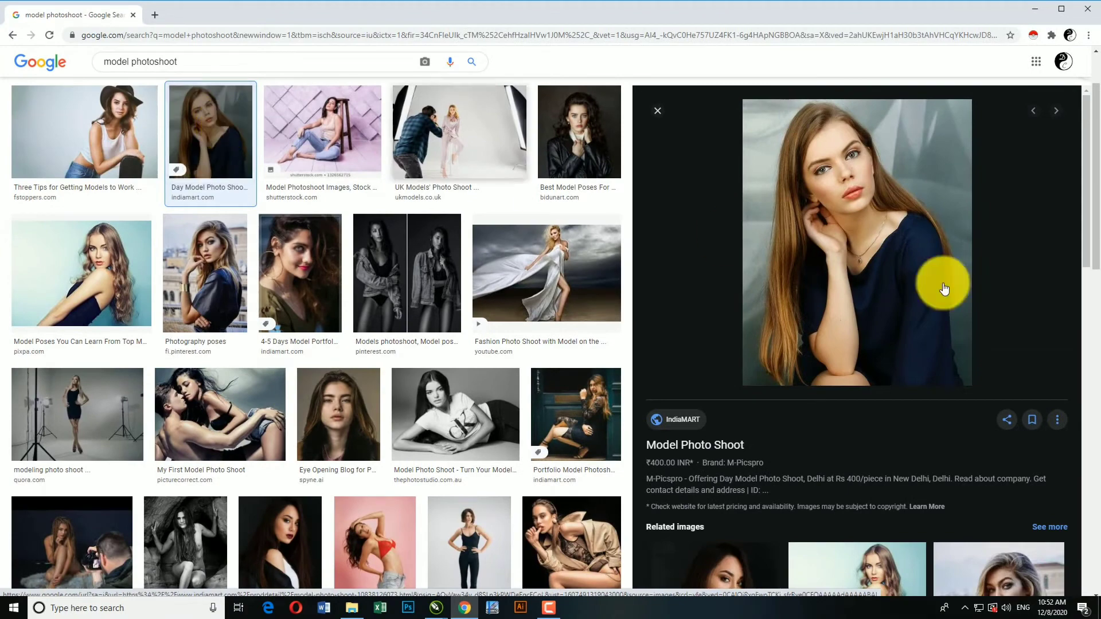
right_click(837, 252)
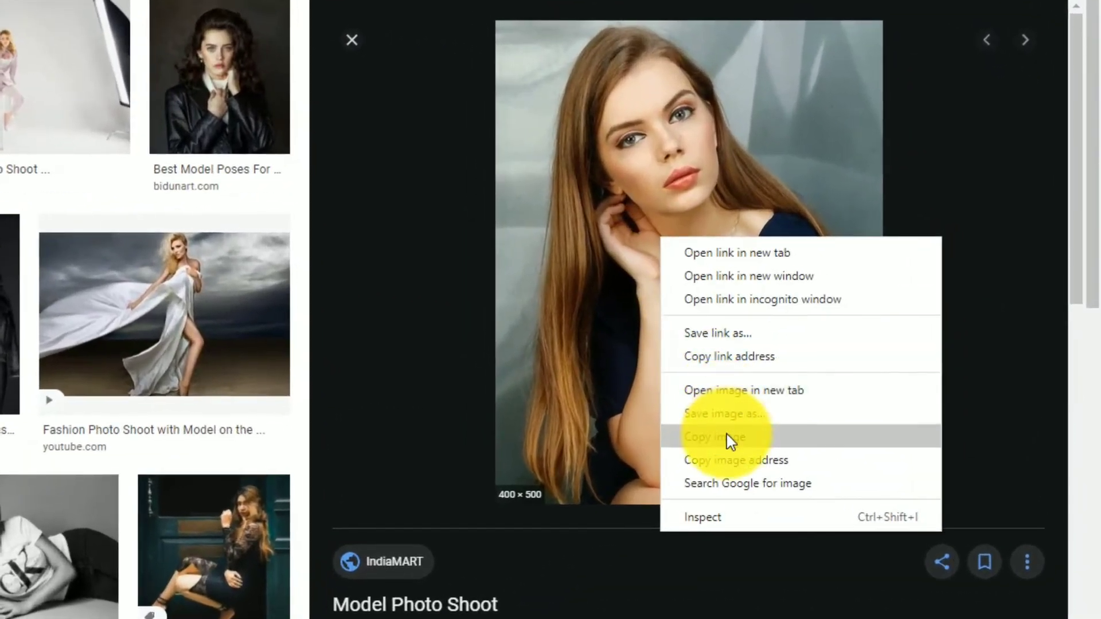
left_click(889, 404)
- Switch to the Untitled-1 document in CorelDRAW, paste the copied photo and move it slightly higher on the page
mouse_move(436, 607)
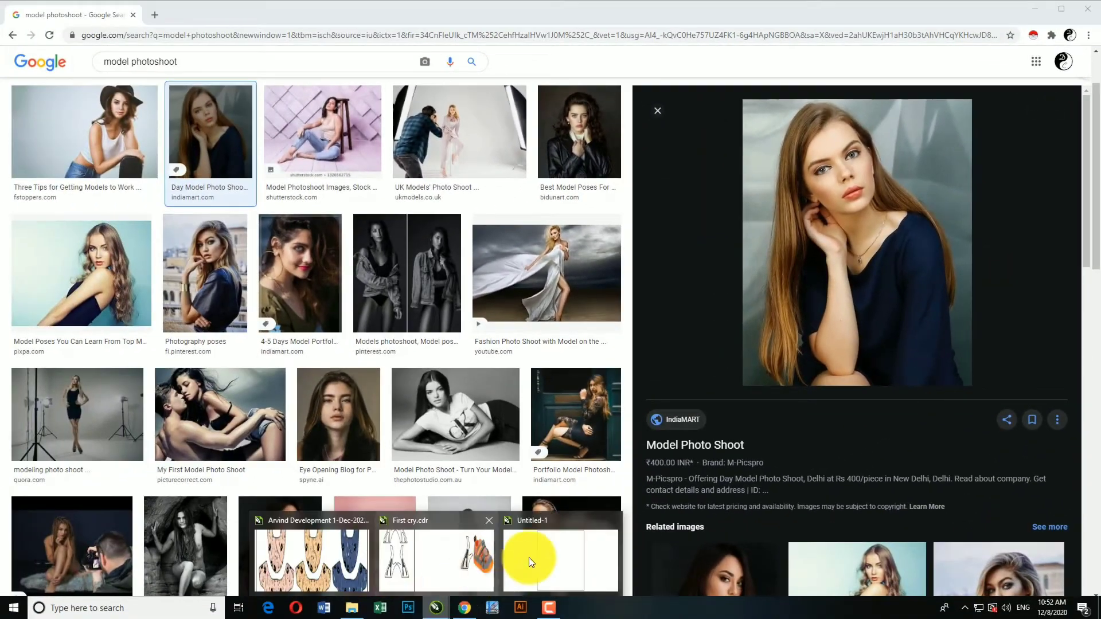
left_click(528, 557)
key("ctrl+v")
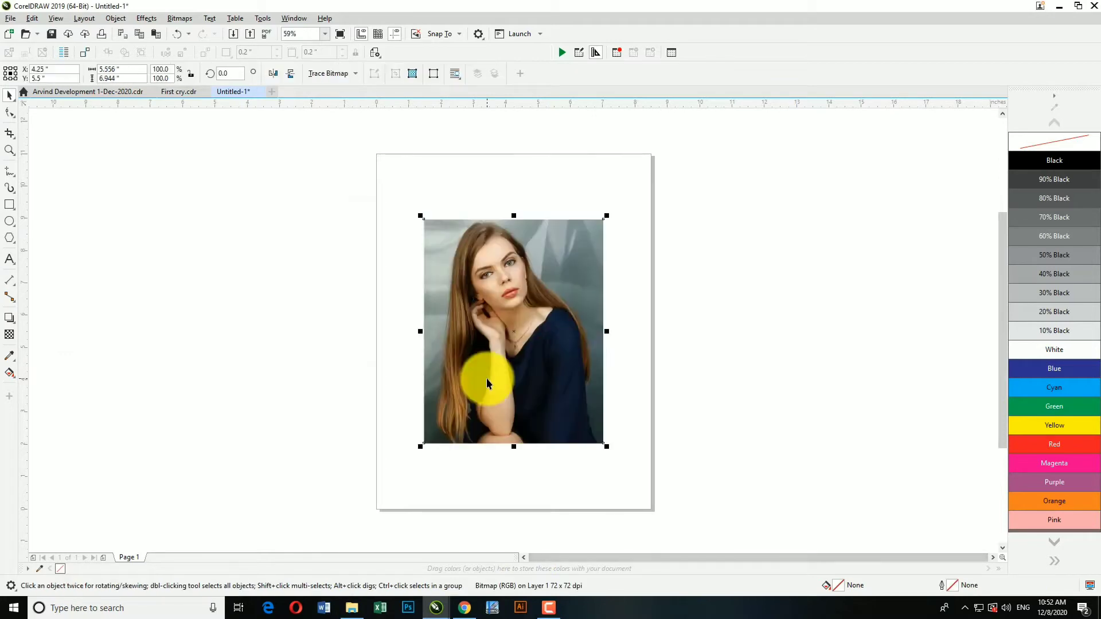
left_click_drag(522, 330, 518, 298)
left_click(635, 302)
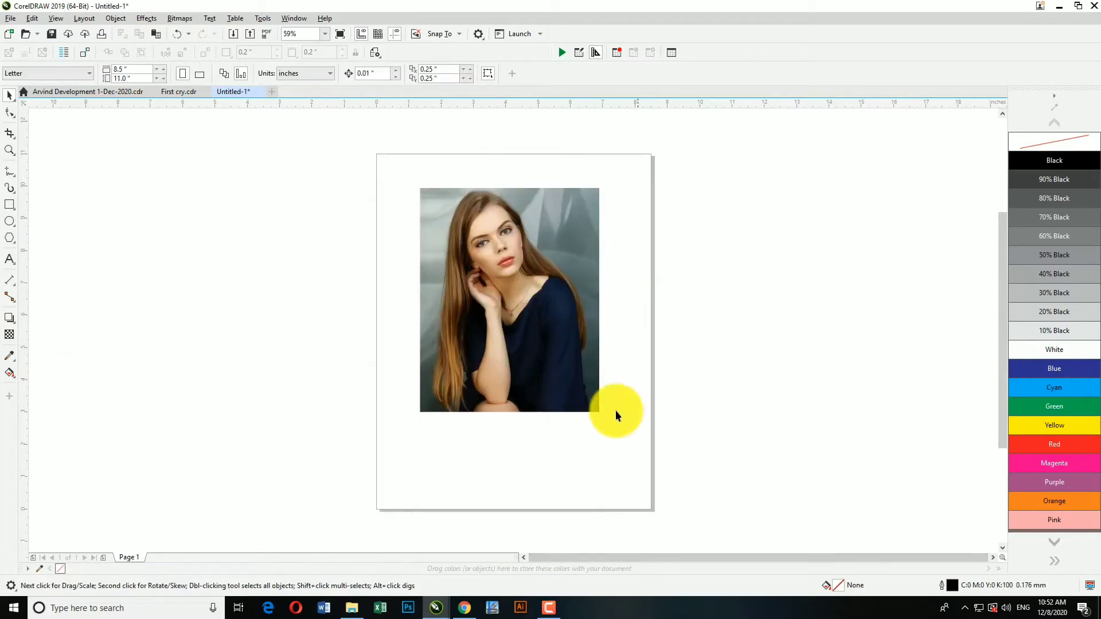
mouse_move(465, 606)
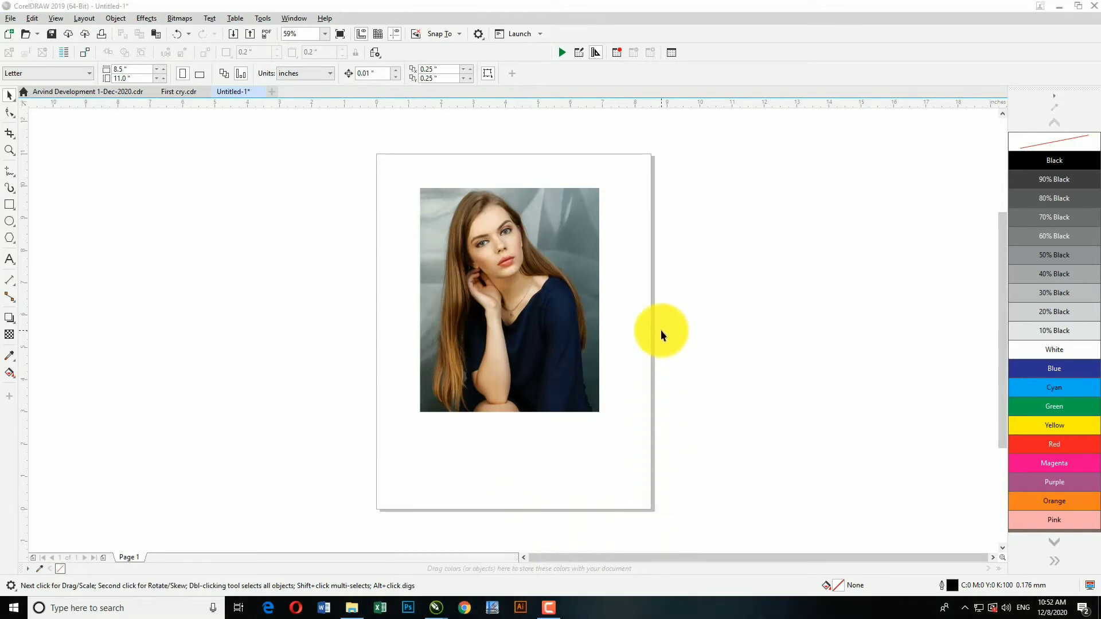
left_click(562, 343)
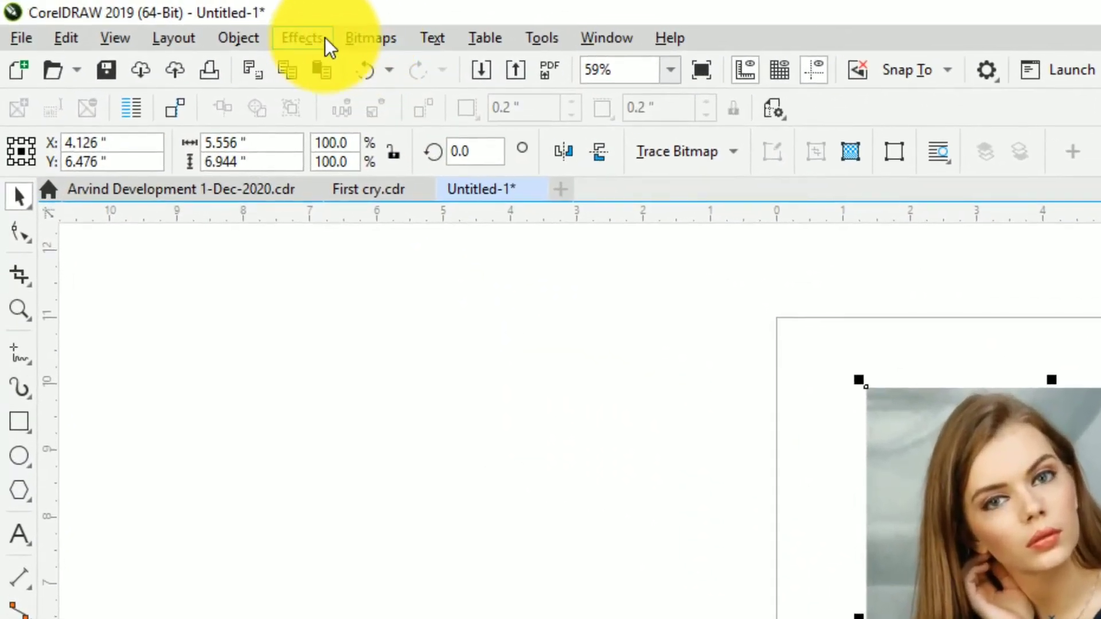
left_click(153, 18)
mouse_move(317, 204)
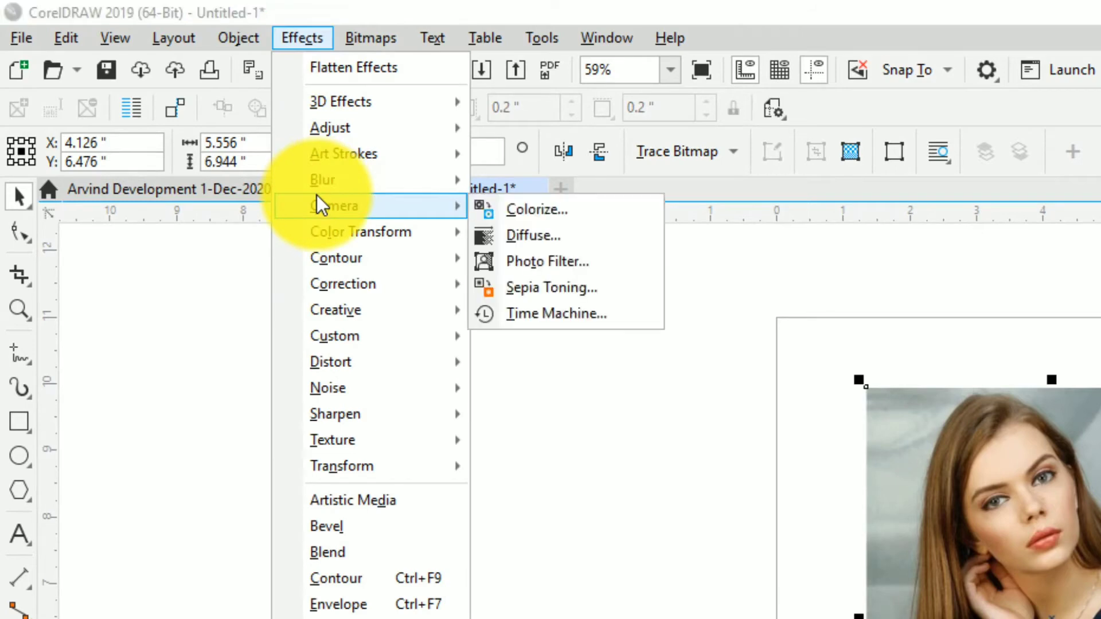
left_click(537, 212)
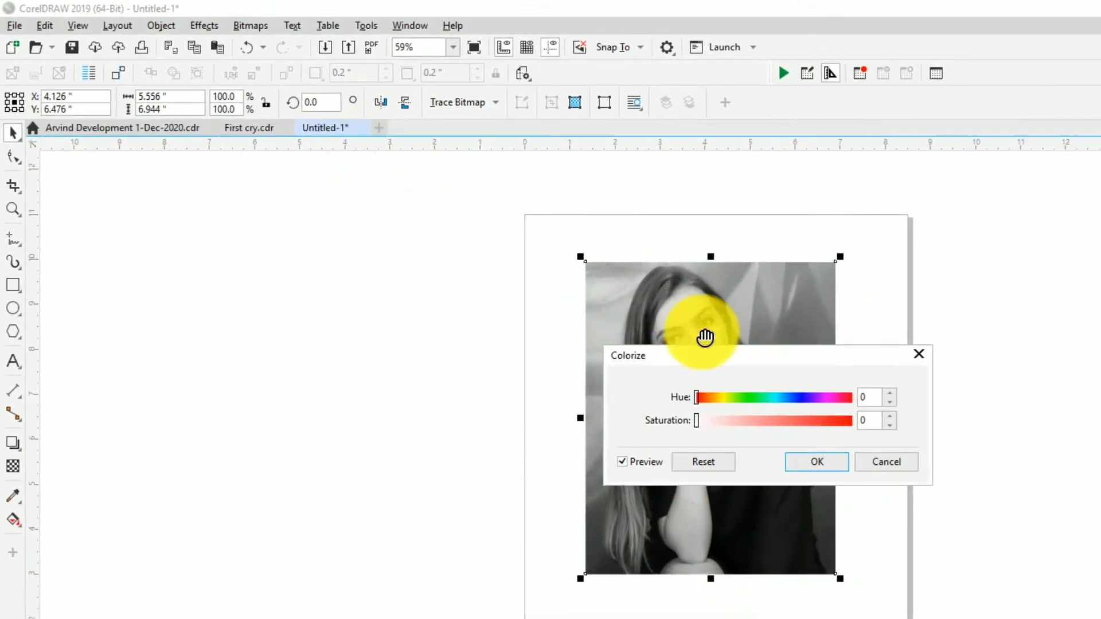
left_click_drag(741, 359, 325, 264)
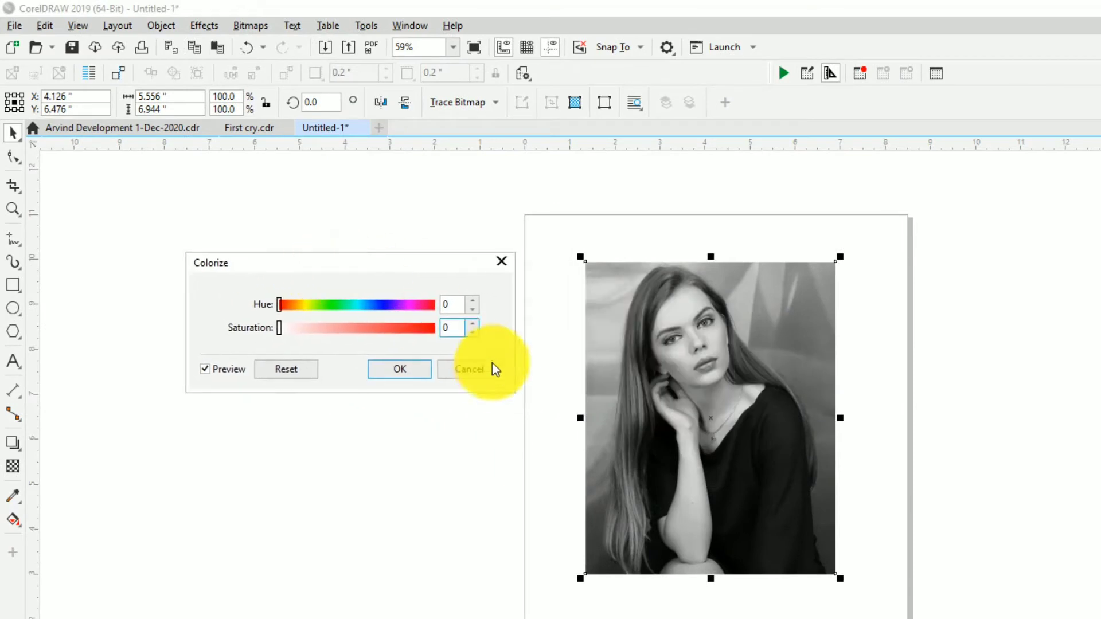
key("Escape")
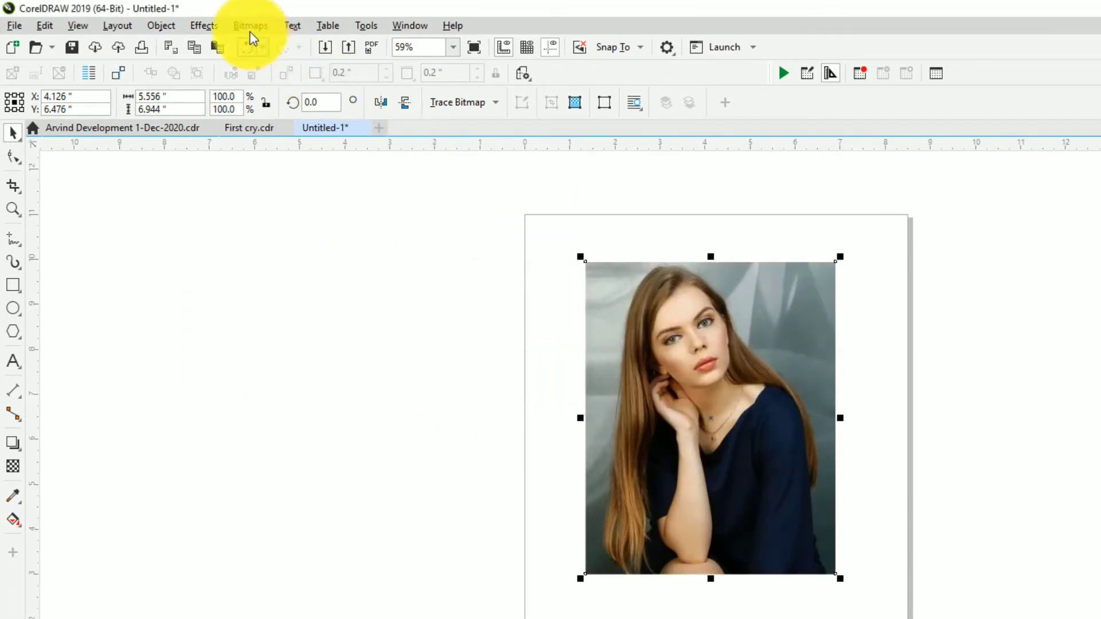
- Try the Colorize camera effect on the photo with hue 124 and saturation 62, moving its dialog off the image
left_click(203, 25)
mouse_move(310, 141)
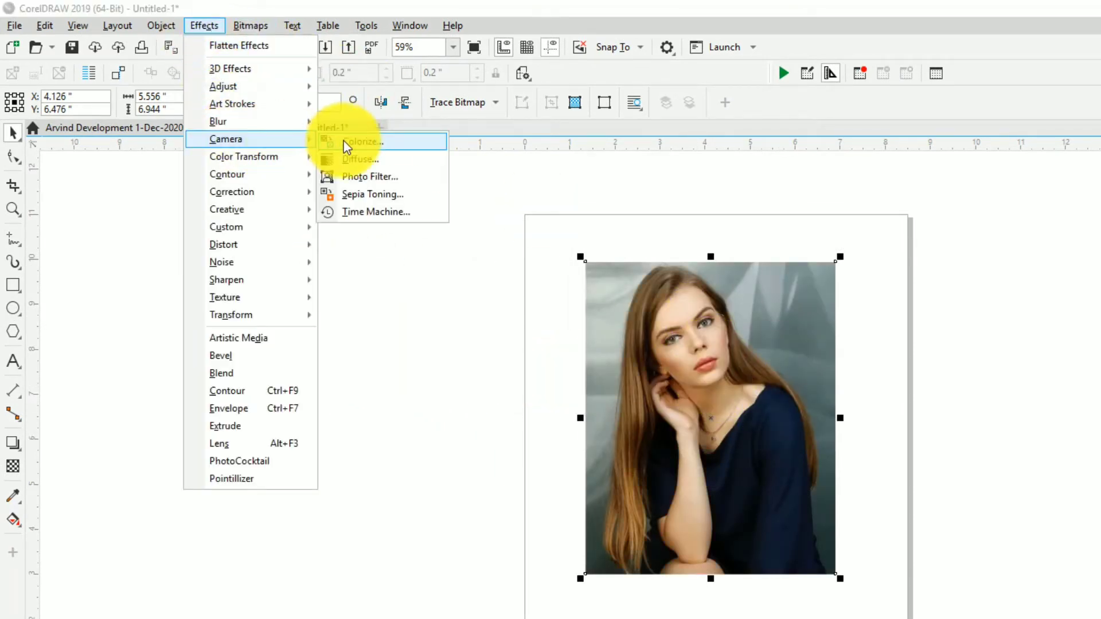
left_click(351, 154)
left_click_drag(763, 348, 284, 288)
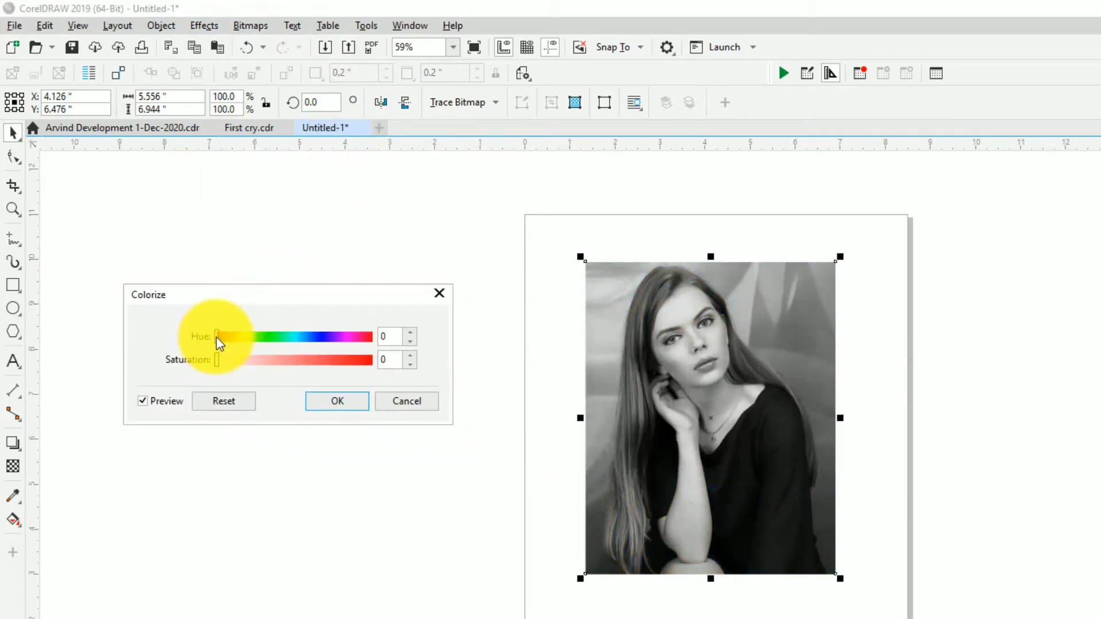
left_click_drag(217, 336, 270, 339)
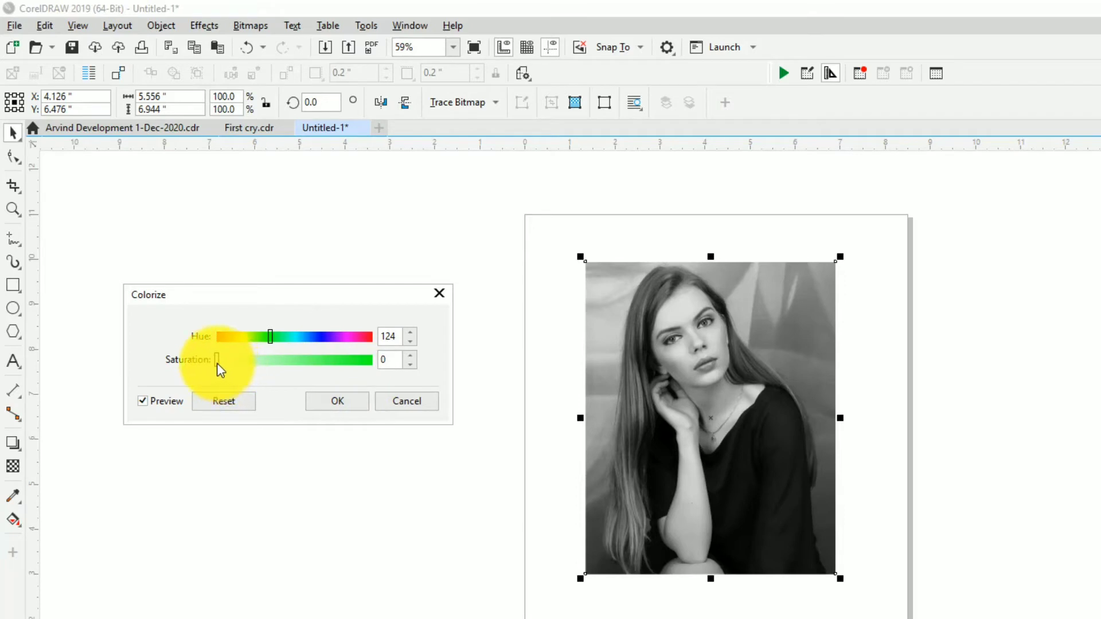
left_click_drag(217, 363, 316, 372)
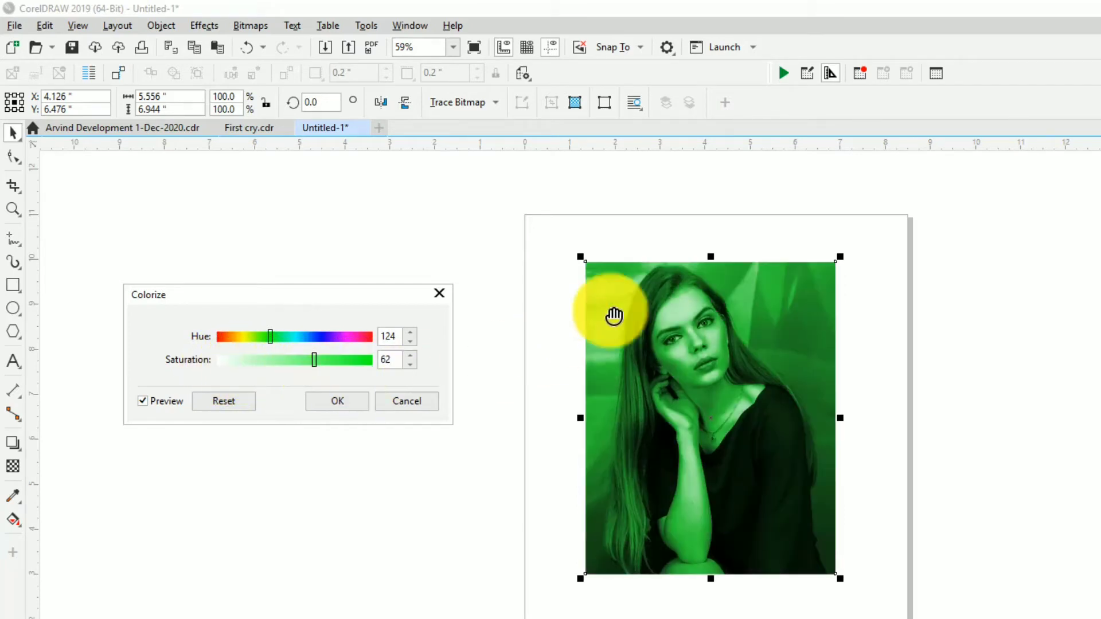
- Preview other Colorize tints such as hue 326 and 230 at saturation 36 and hue 9 at saturation 100, and cancel the effect
left_click_drag(314, 362, 355, 343)
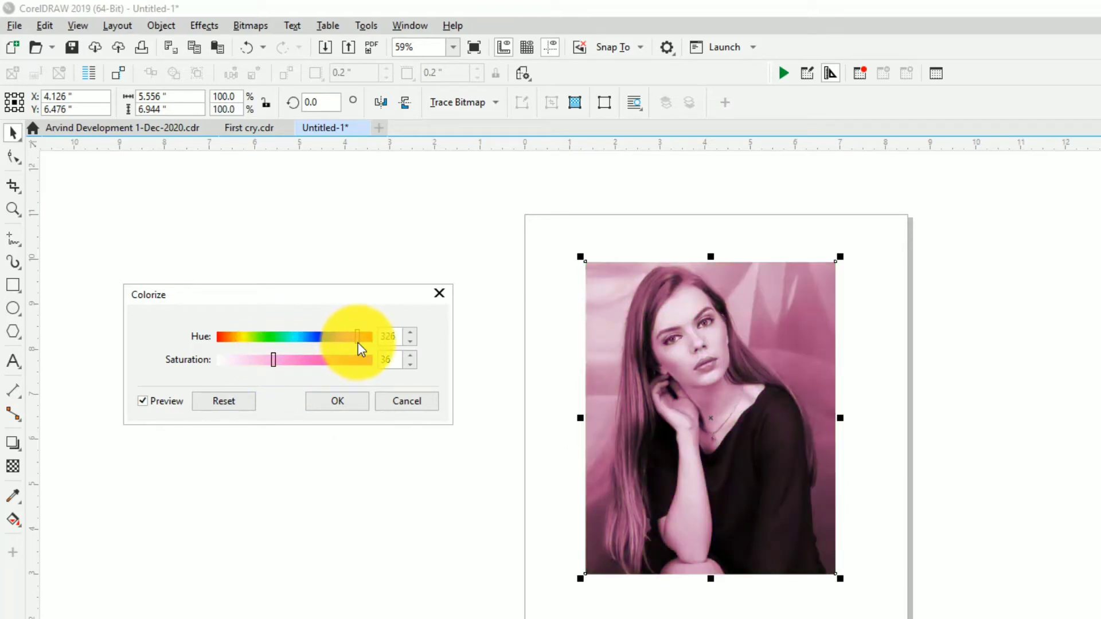
left_click_drag(360, 348, 320, 352)
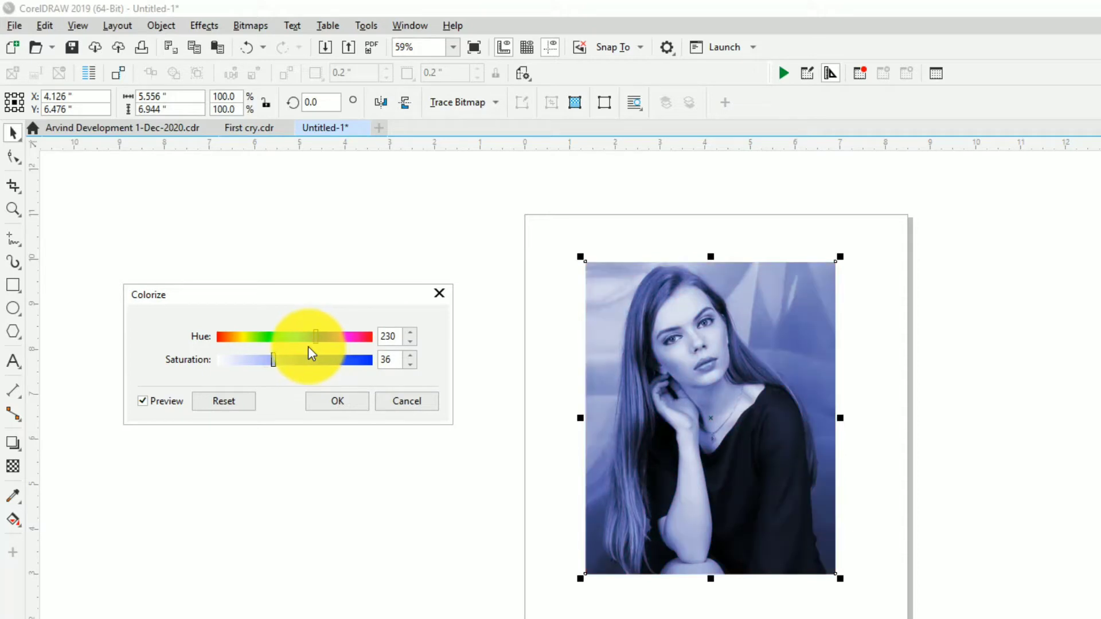
left_click_drag(315, 342, 376, 373)
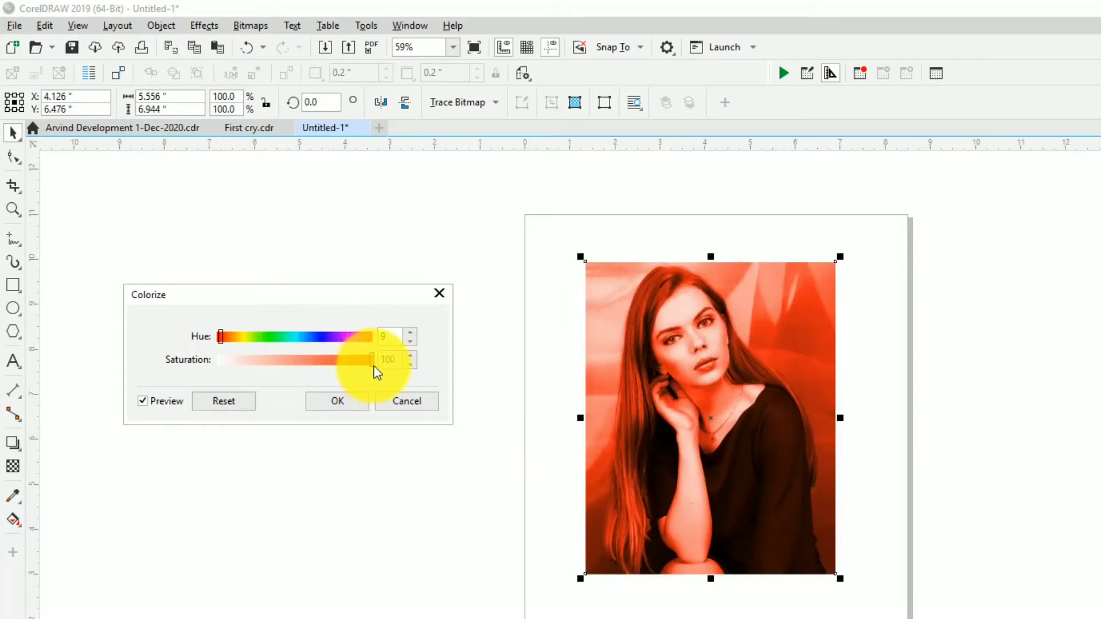
left_click(402, 403)
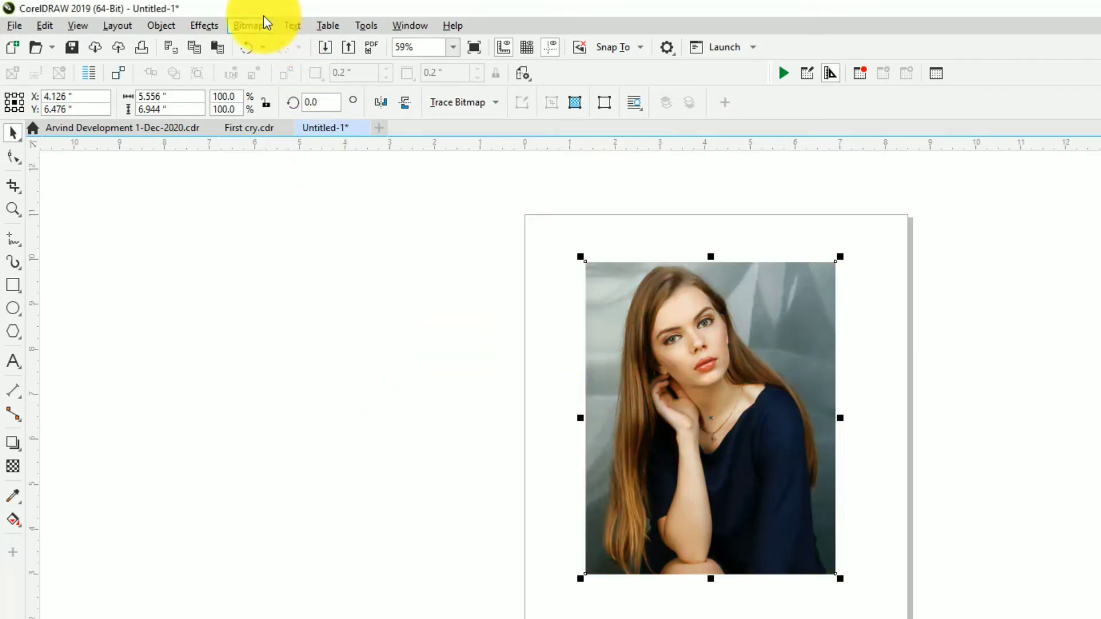
- Start the Diffuse camera effect on the photo, move its dialog off the image and preview levels 17 and 83
left_click(251, 26)
mouse_move(206, 26)
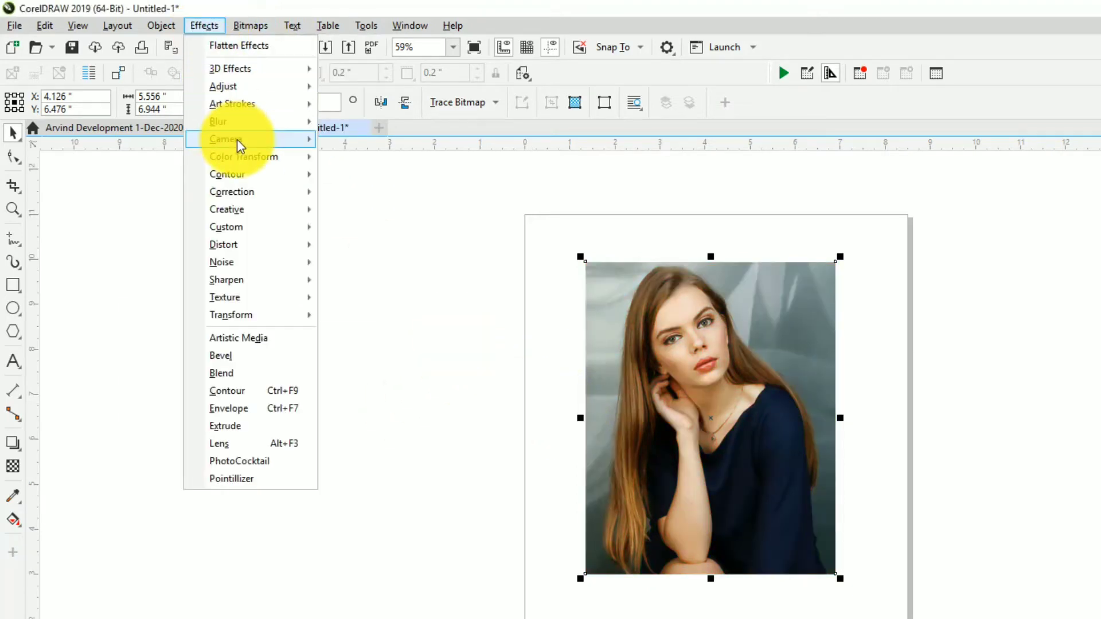
mouse_move(311, 143)
left_click(360, 159)
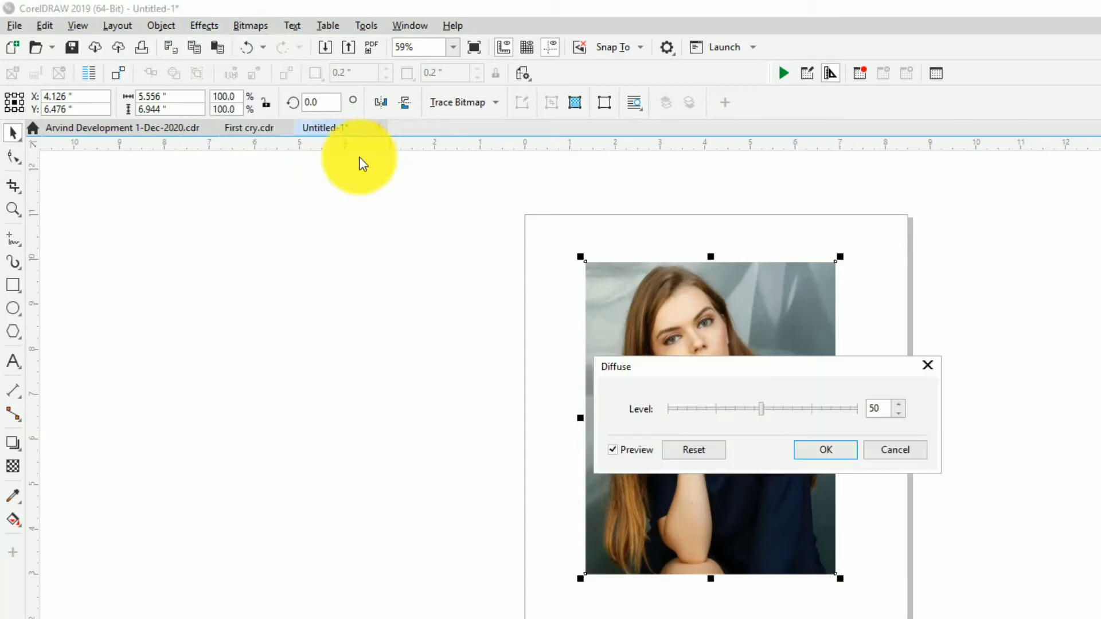
left_click_drag(685, 366, 231, 287)
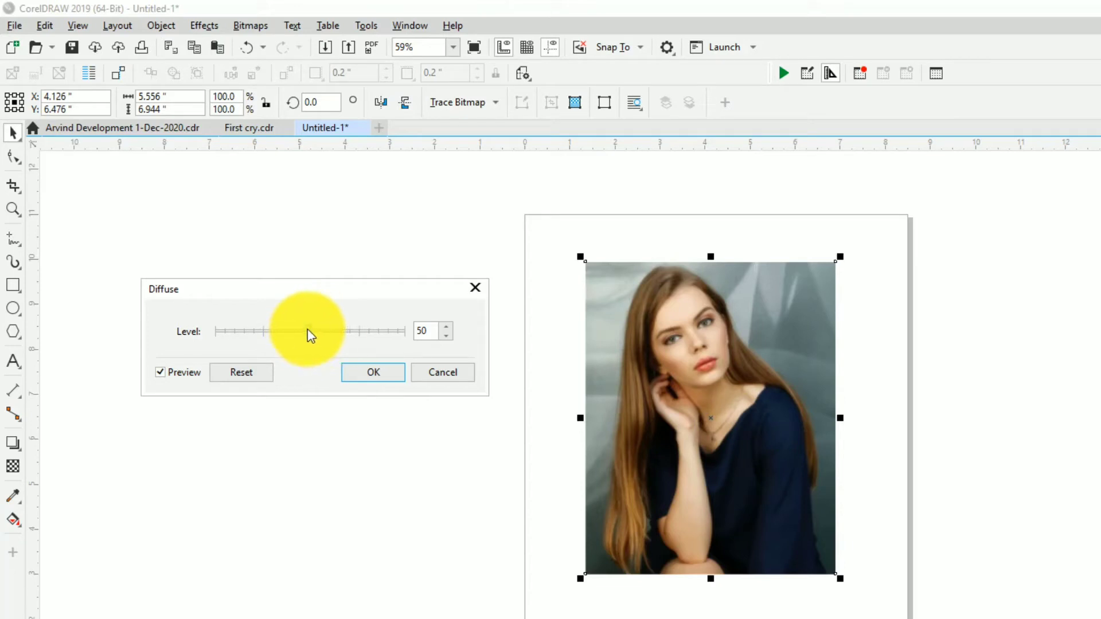
left_click_drag(308, 331, 249, 335)
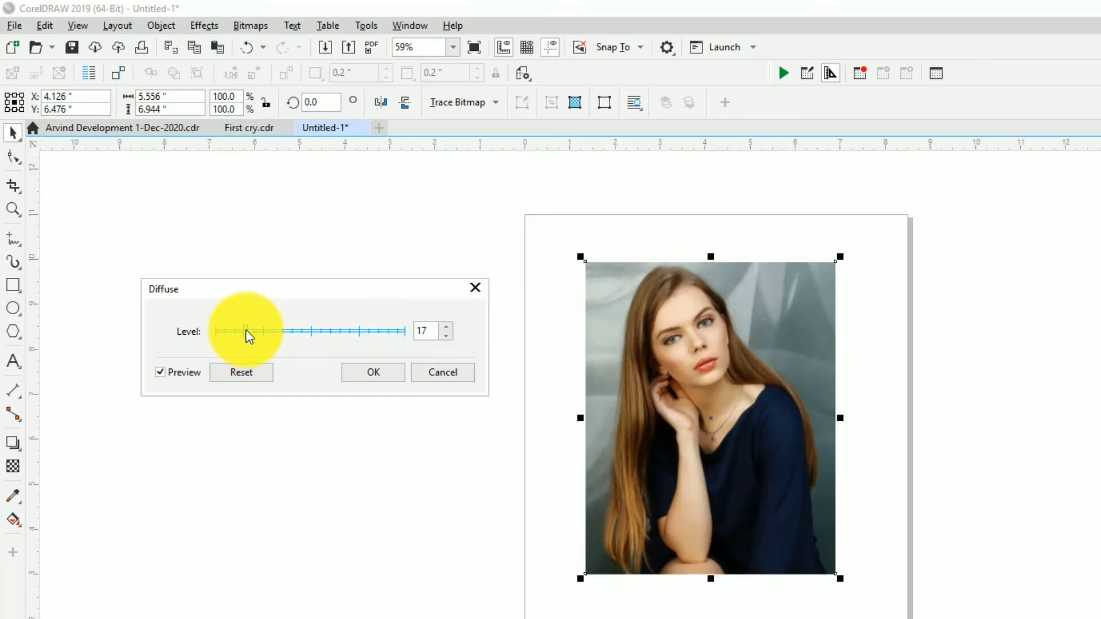
left_click_drag(372, 336, 373, 336)
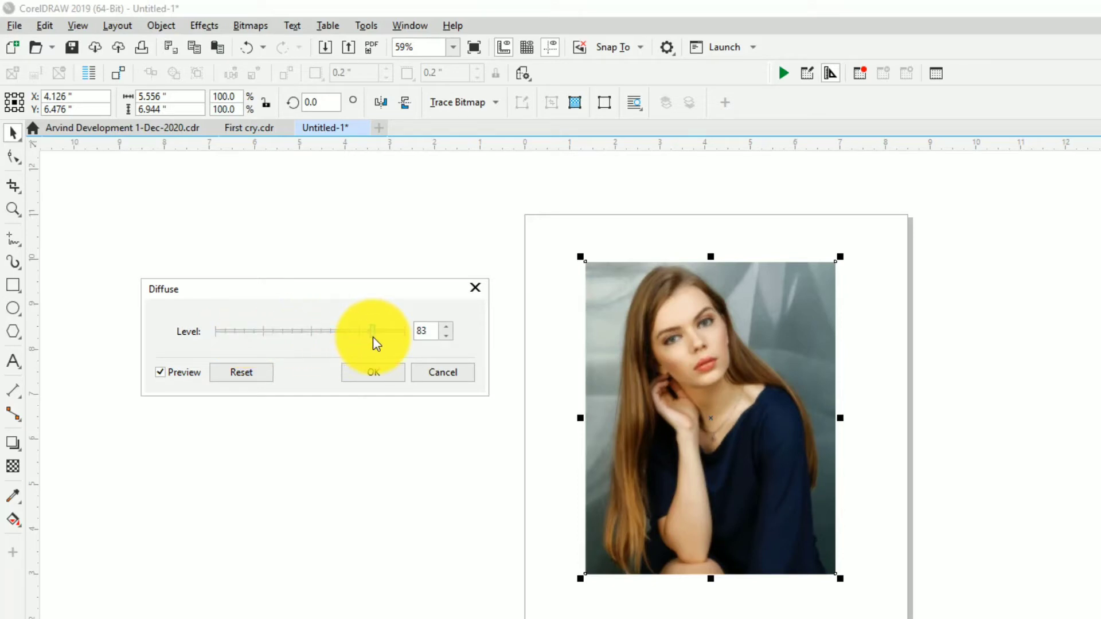
- Reset the Diffuse settings, preview levels 38 and 36 on the photo, and cancel the effect
left_click(241, 374)
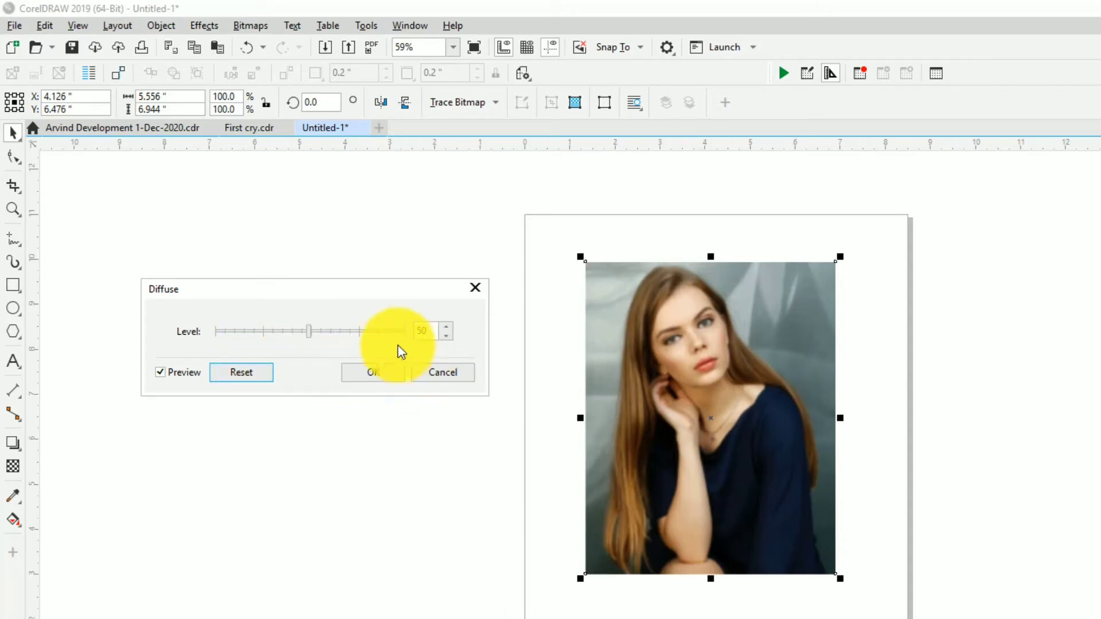
left_click_drag(309, 333, 285, 333)
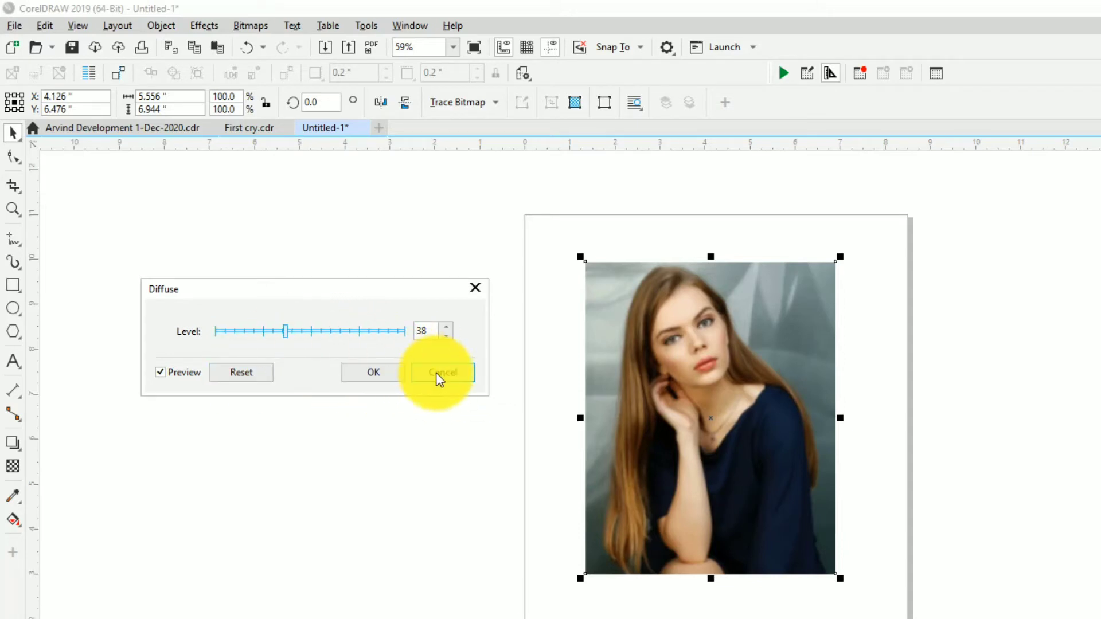
left_click(270, 331)
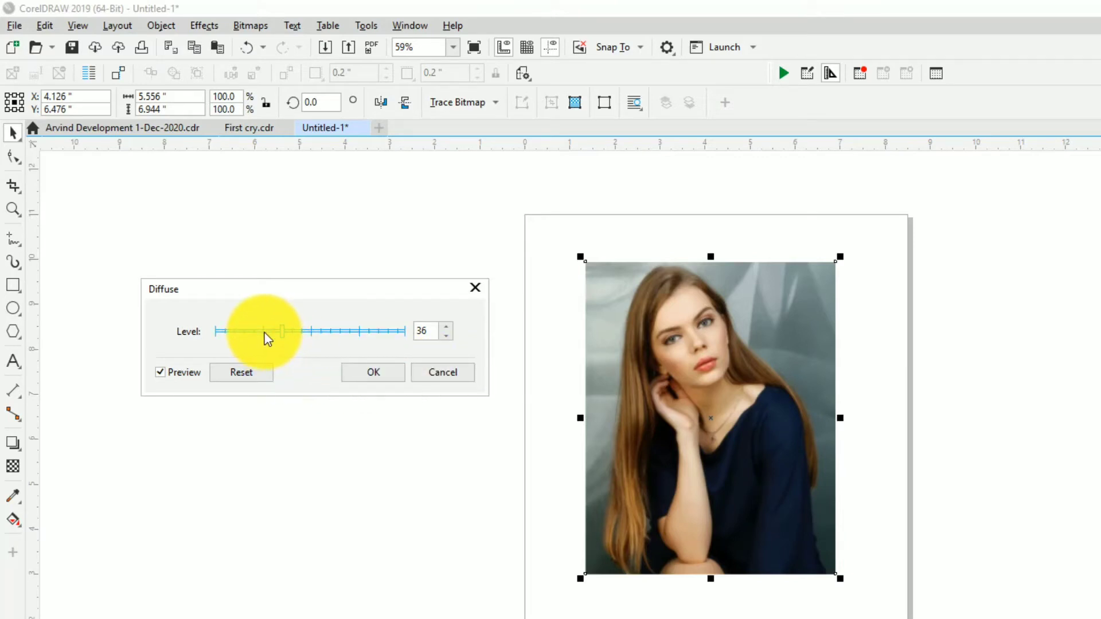
left_click(443, 372)
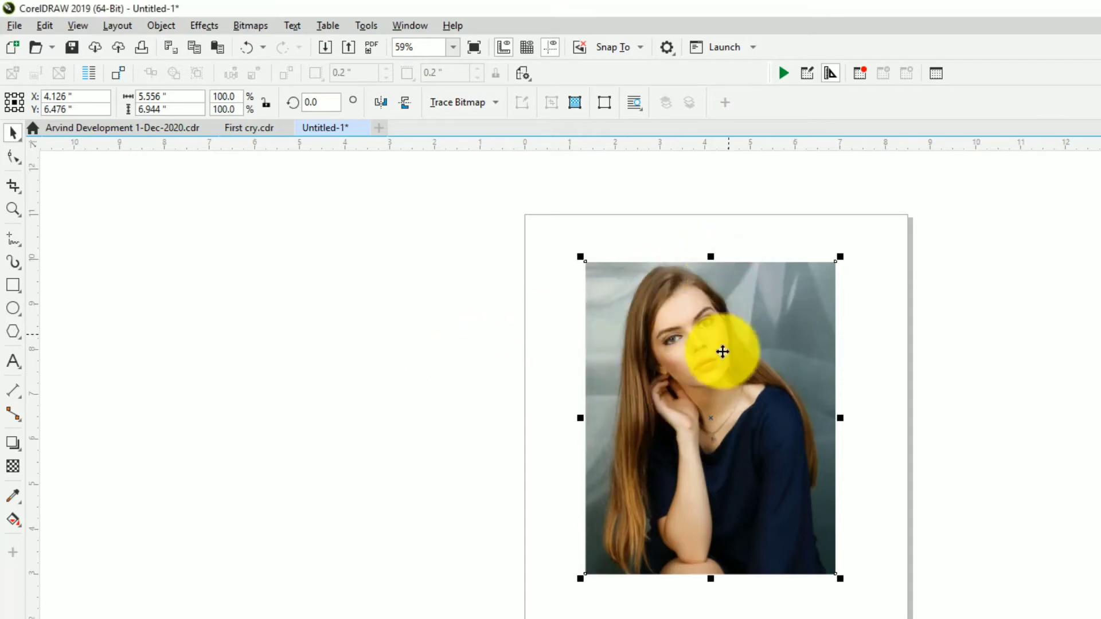
- Start the Photo Filter camera effect on the photo and move its dialog off the image
left_click(259, 25)
mouse_move(209, 23)
mouse_move(257, 138)
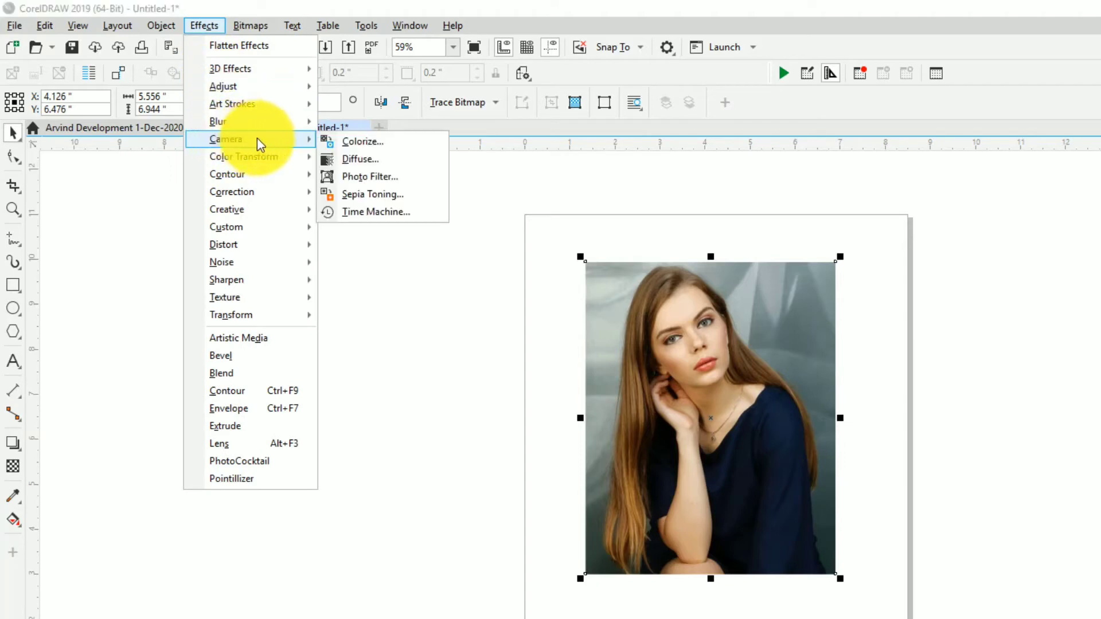
left_click(415, 185)
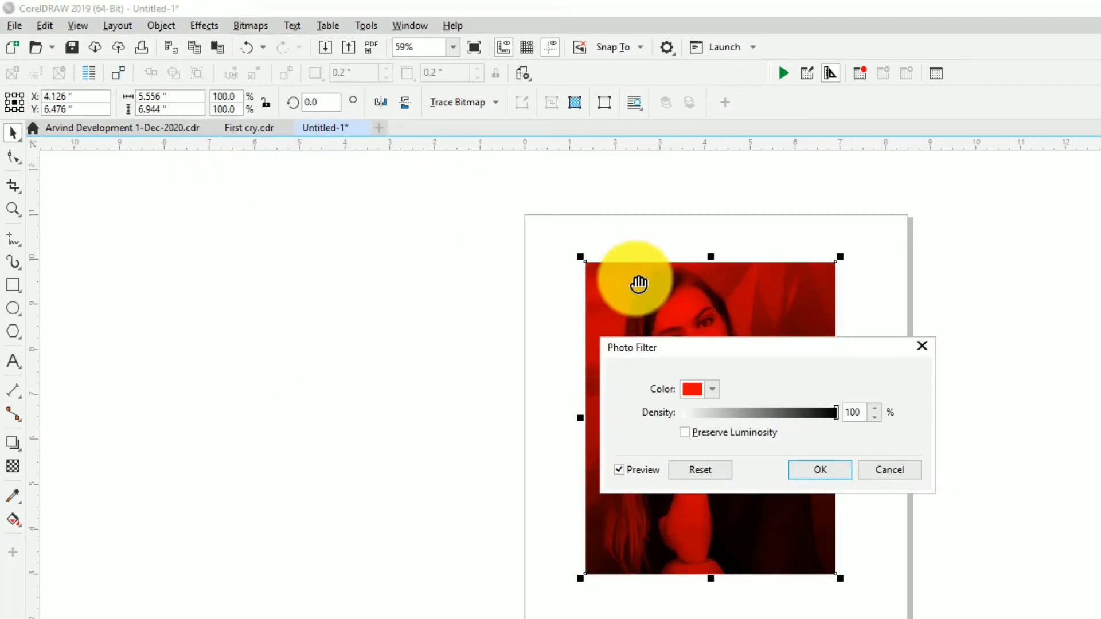
left_click_drag(714, 348, 663, 339)
left_click_drag(599, 323, 287, 307)
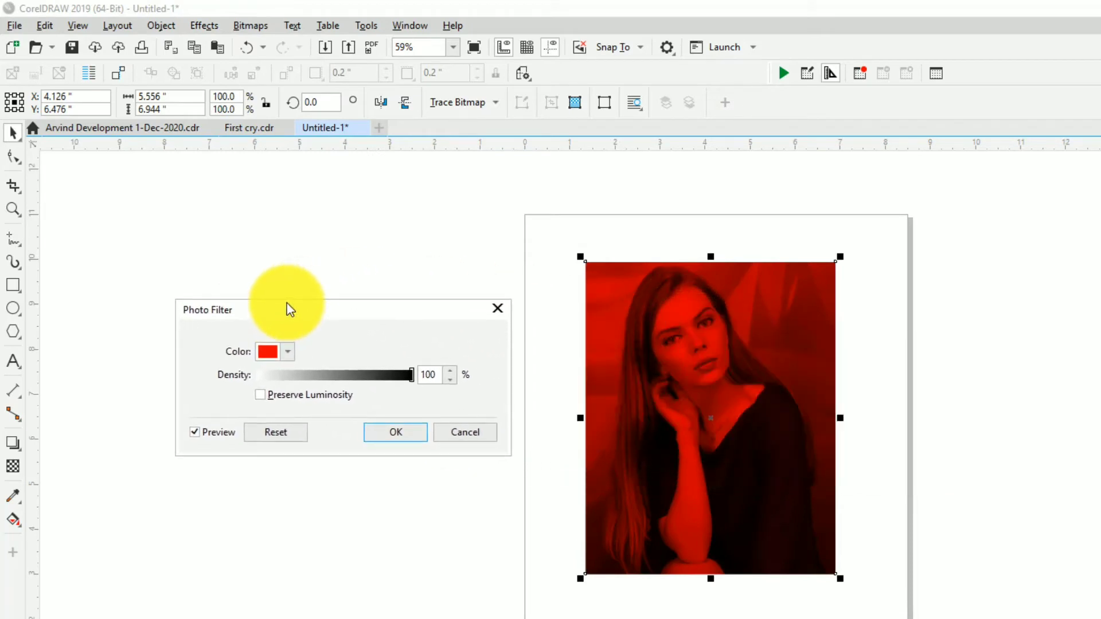
- Preview the photo filter in black and in red #F70008, comparing the red with and without Preserve Luminosity
left_click(291, 349)
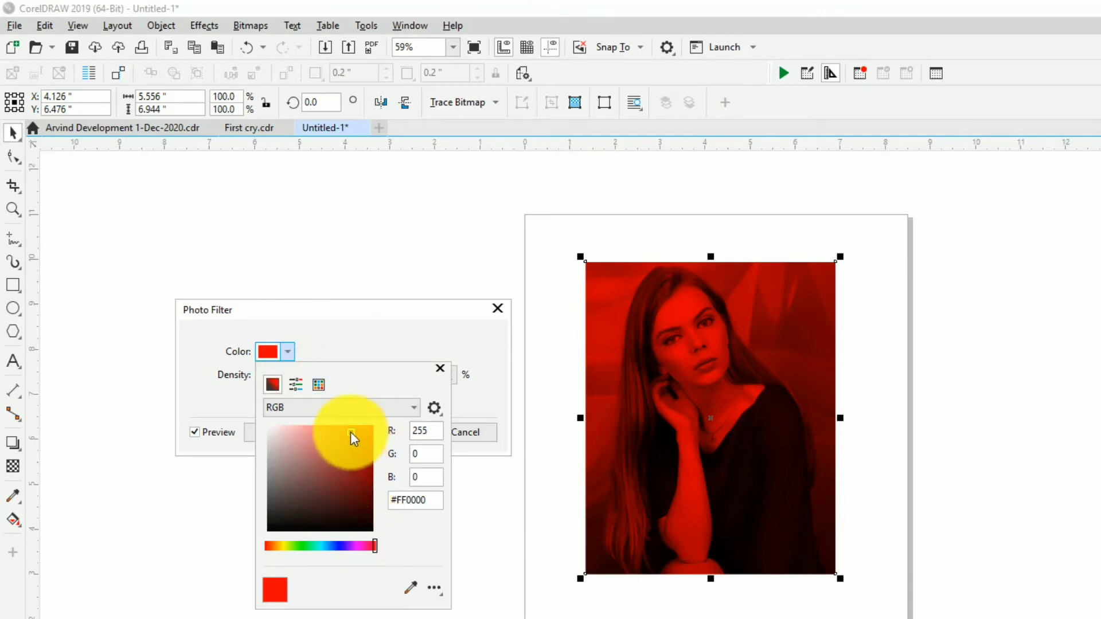
left_click_drag(350, 432, 240, 564)
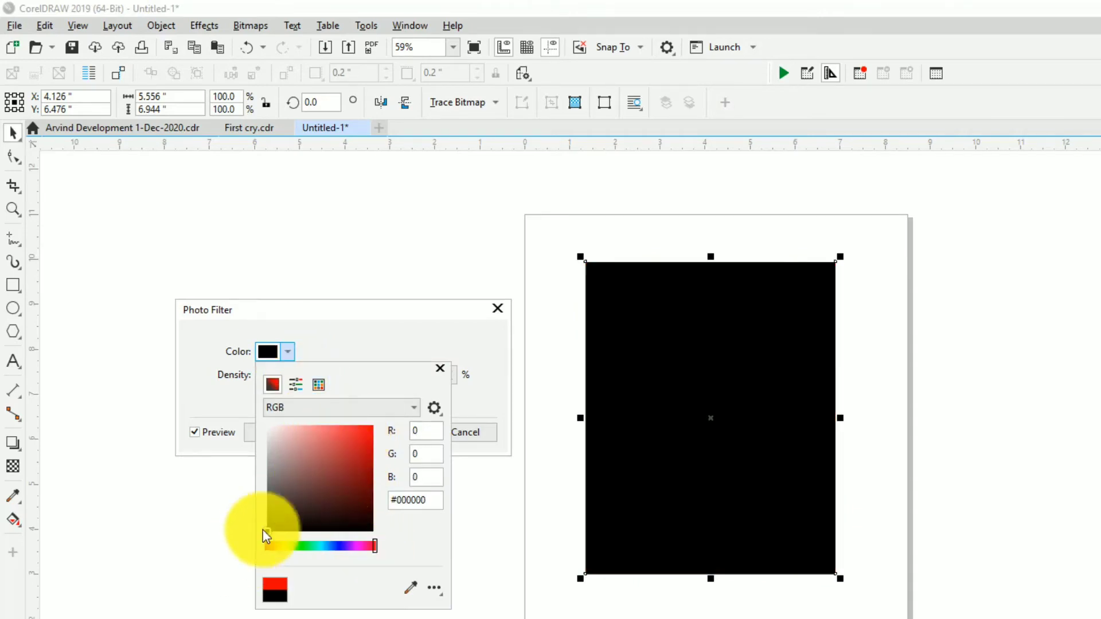
left_click_drag(266, 528, 271, 528)
left_click_drag(315, 487, 385, 430)
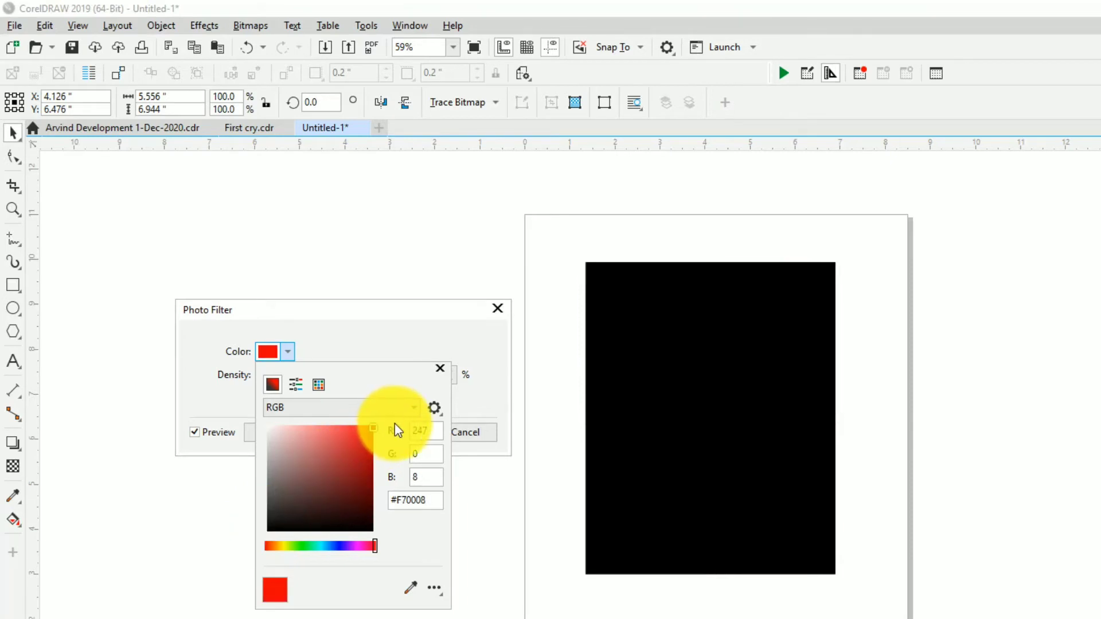
left_click(362, 347)
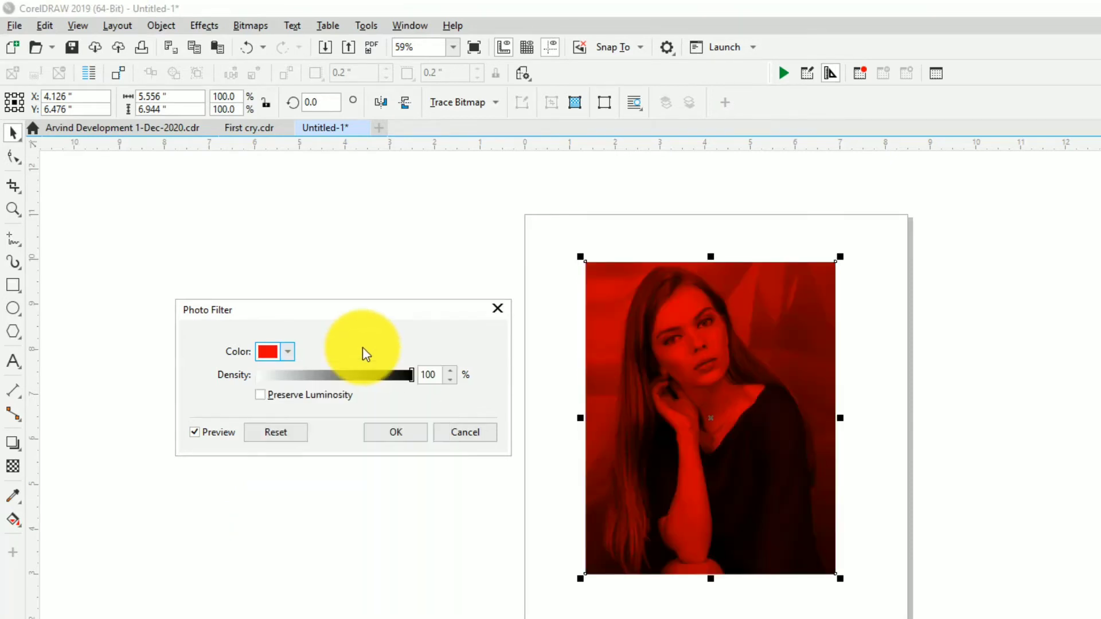
left_click(260, 394)
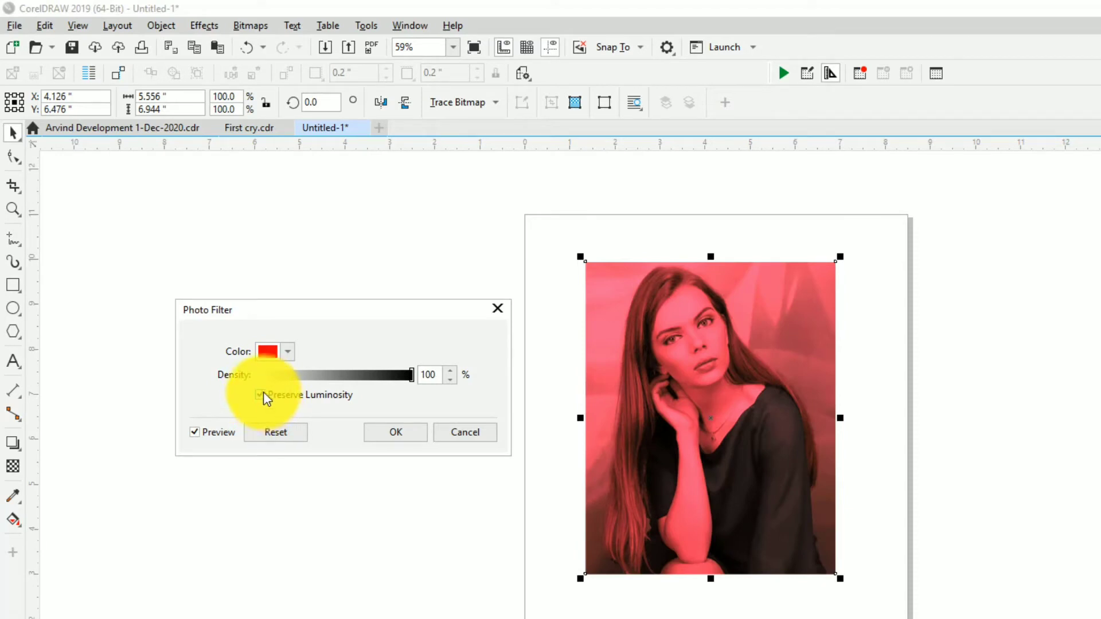
left_click(263, 393)
- Set the filter colour to a light orange from the PANTONE solid coated palette and compare it with and without Preserve Luminosity
left_click(287, 352)
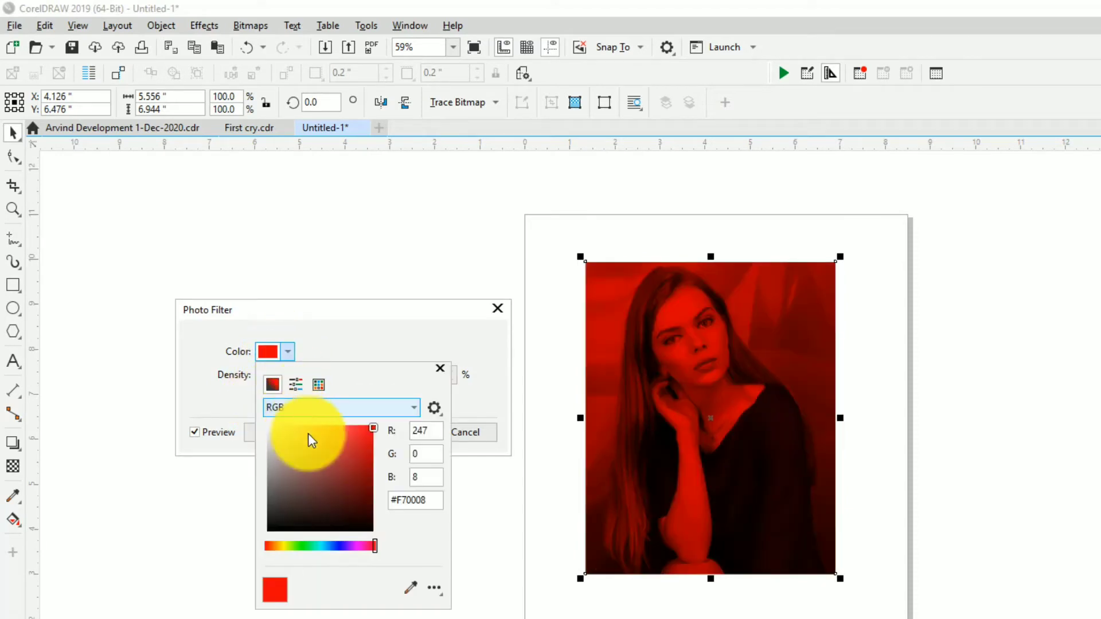
left_click(319, 384)
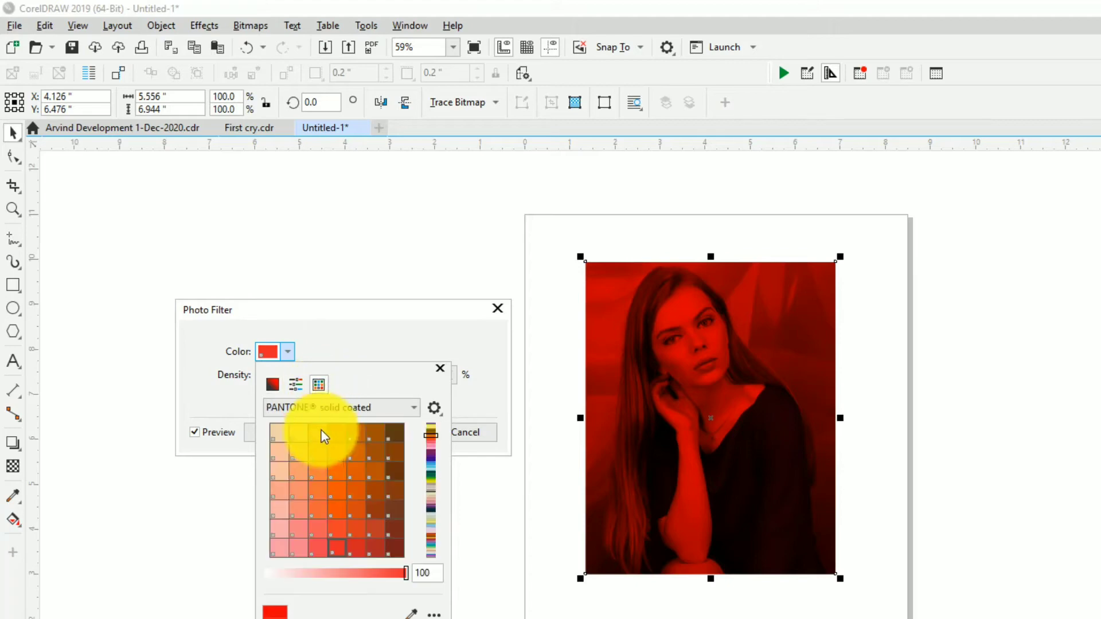
left_click(318, 453)
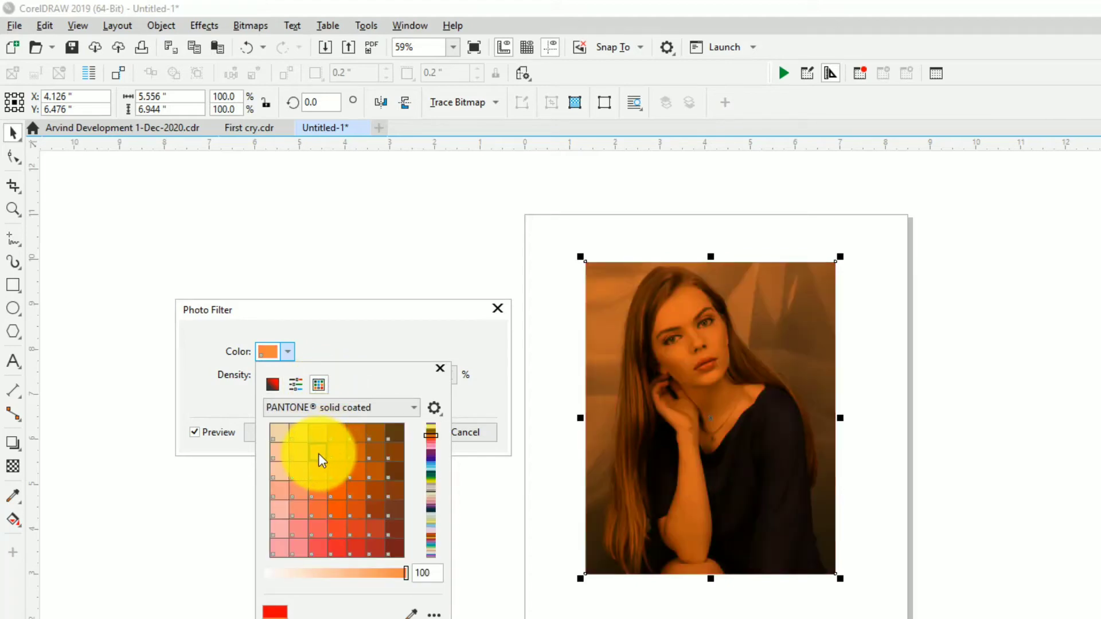
left_click(338, 351)
left_click(260, 394)
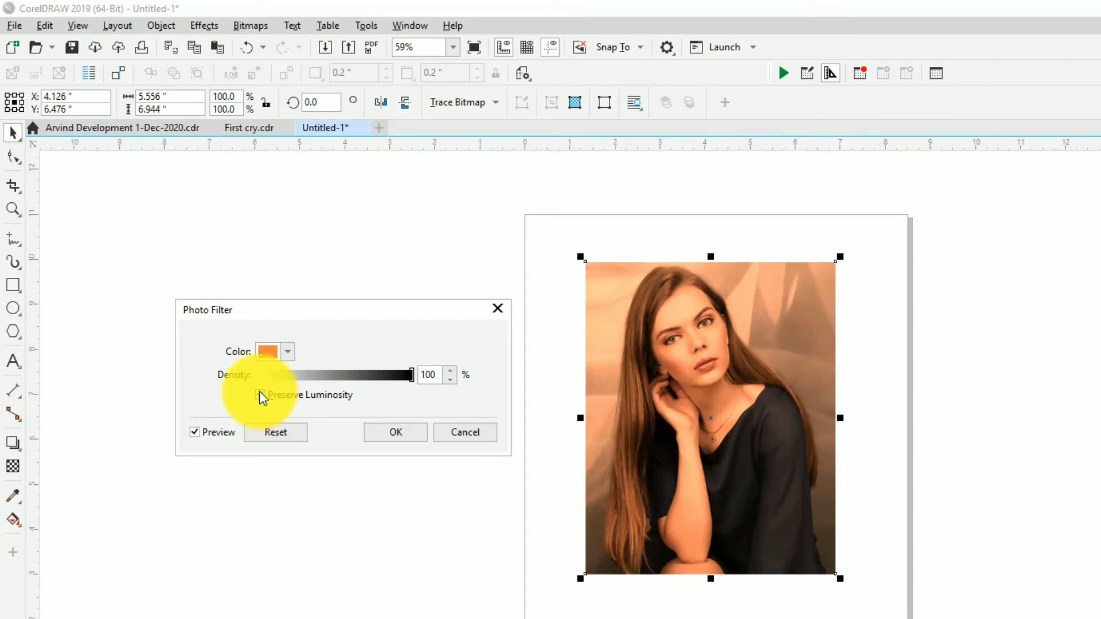
left_click(260, 394)
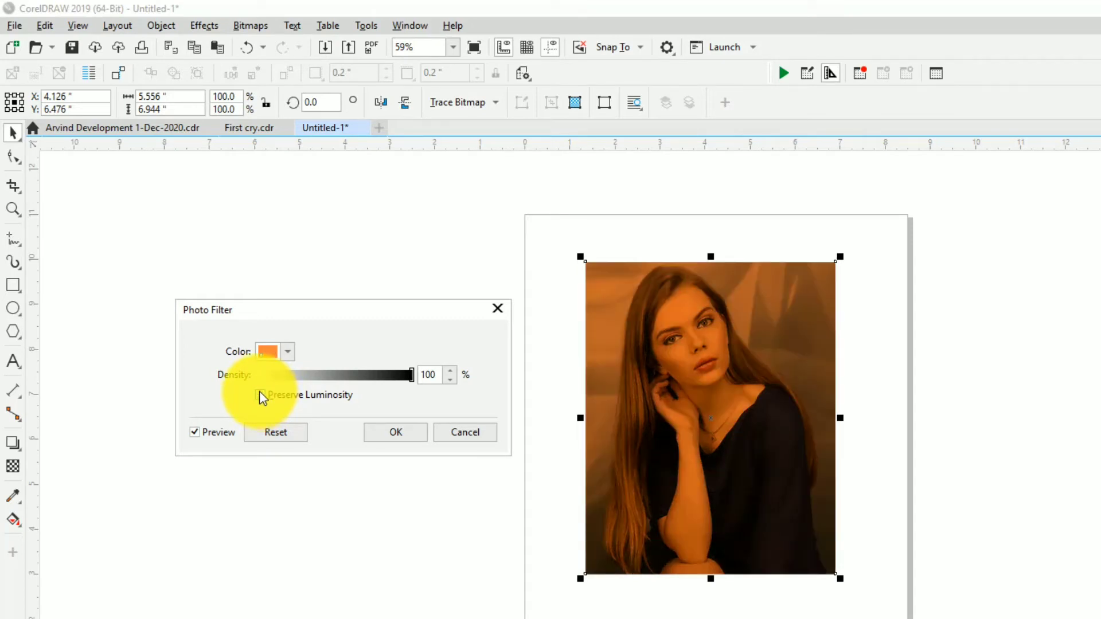
- Try several other PANTONE solid coated oranges as the filter colour, ending on the yellowish orange in the palette's first row
left_click(288, 351)
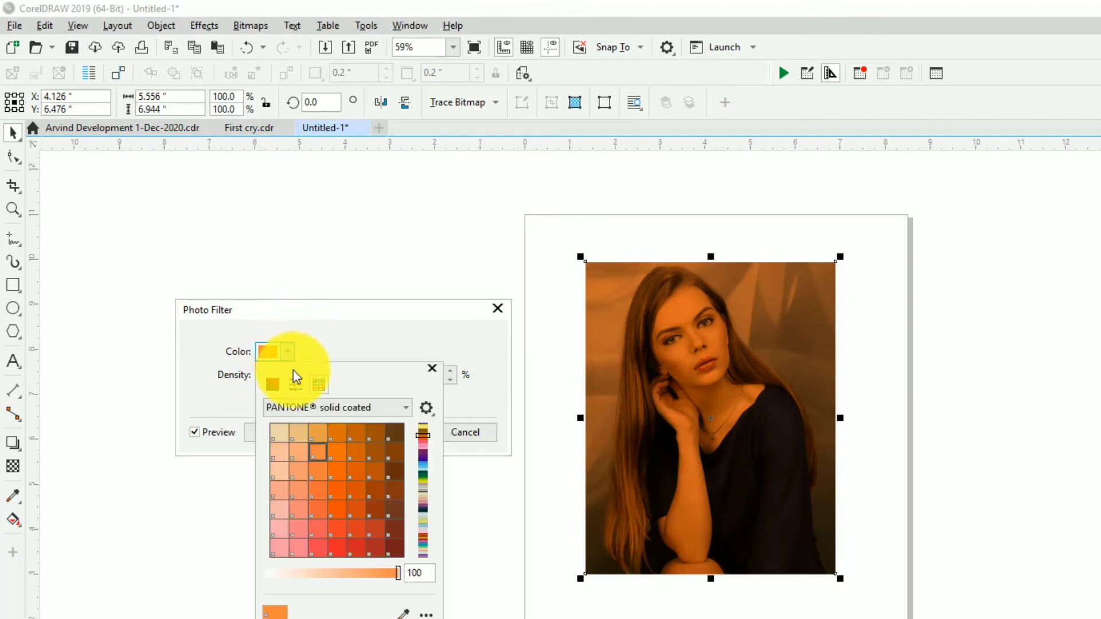
left_click(338, 504)
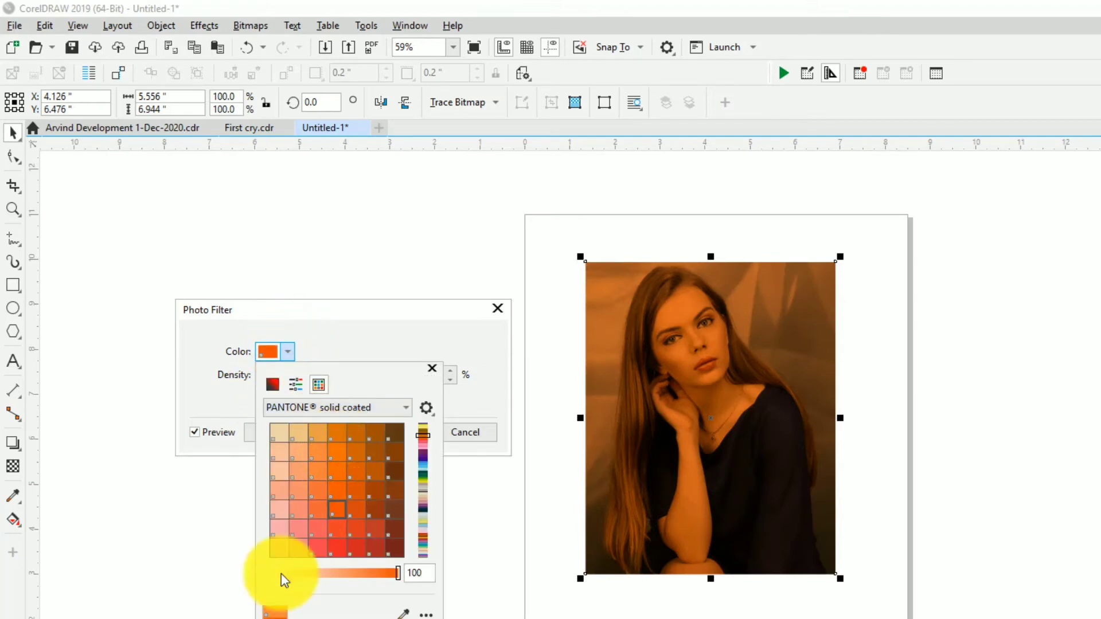
left_click(314, 476)
left_click(314, 454)
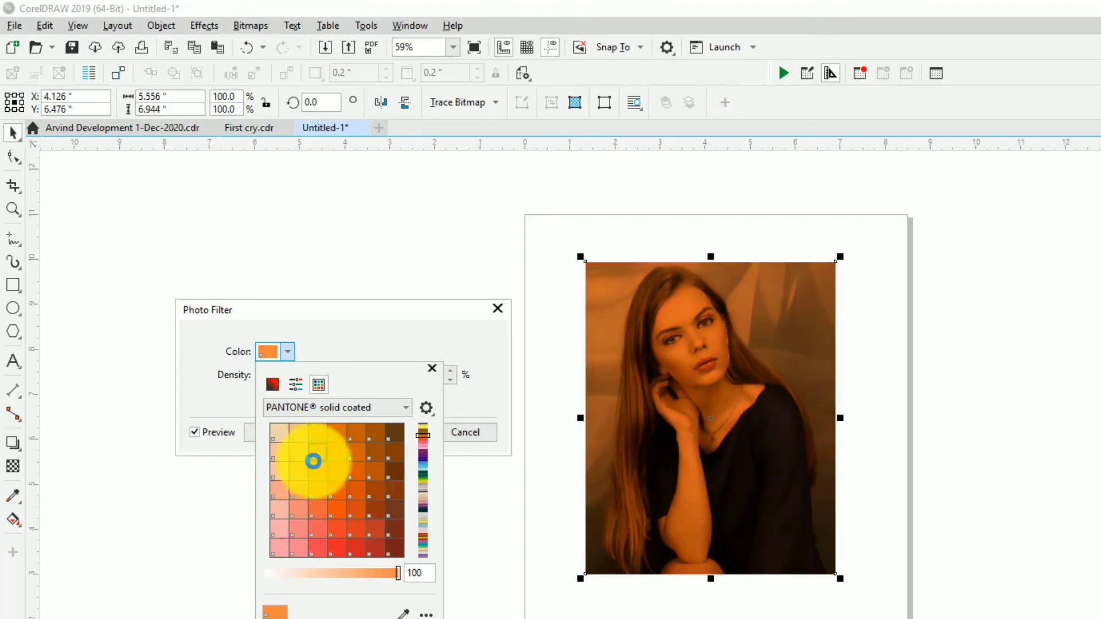
left_click(318, 432)
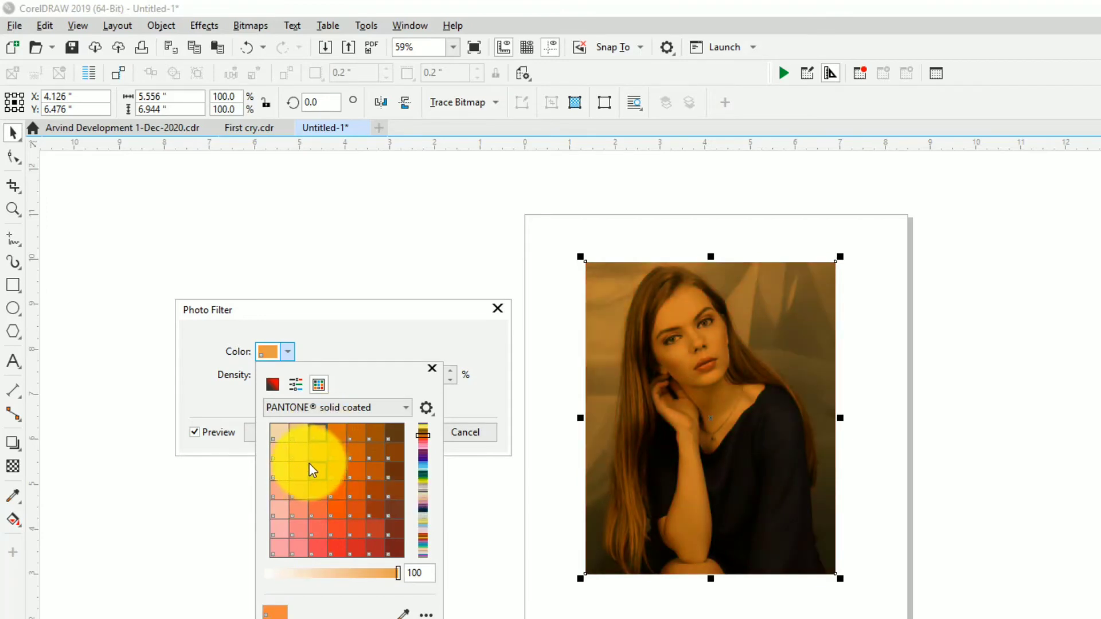
left_click(330, 351)
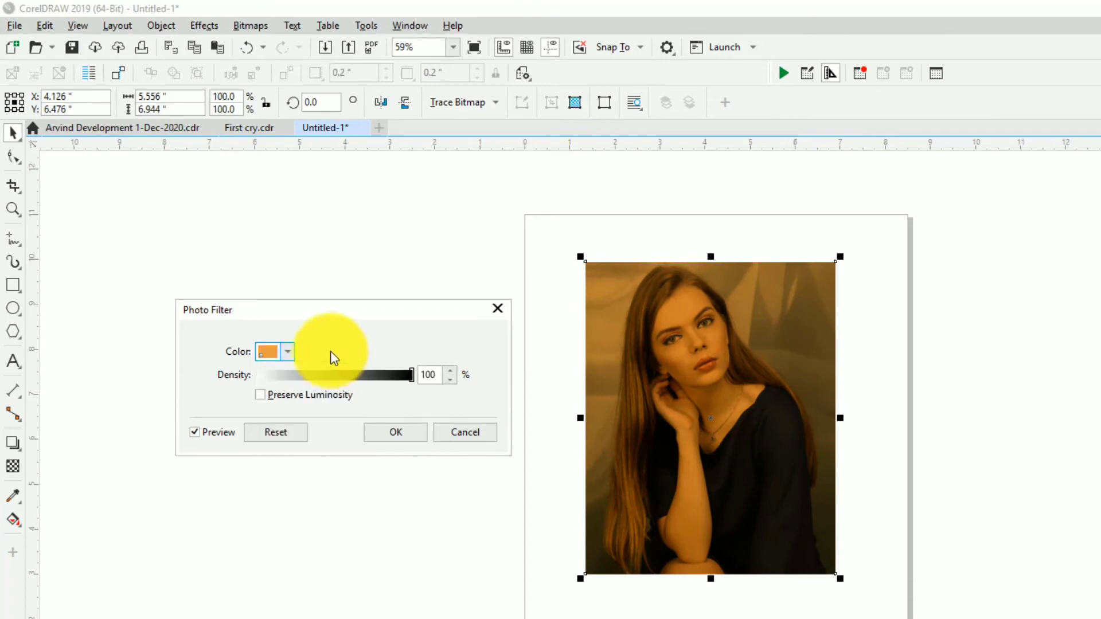
- Turn on Preserve Luminosity for the orange filter, preview densities 59 and 62, and cancel the effect
left_click(261, 395)
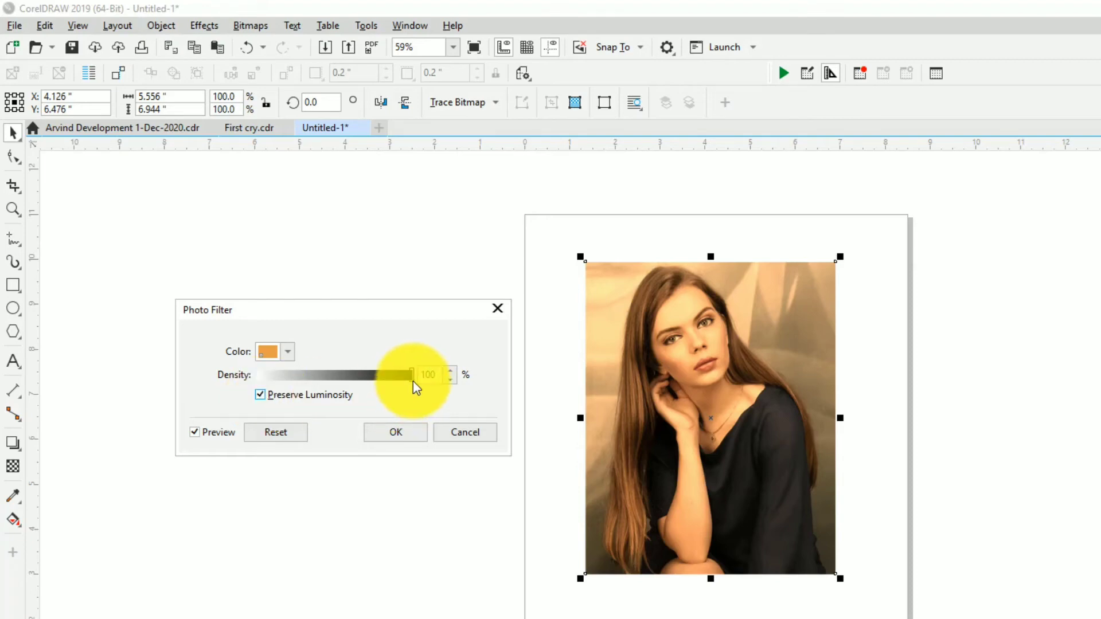
left_click_drag(412, 379, 351, 383)
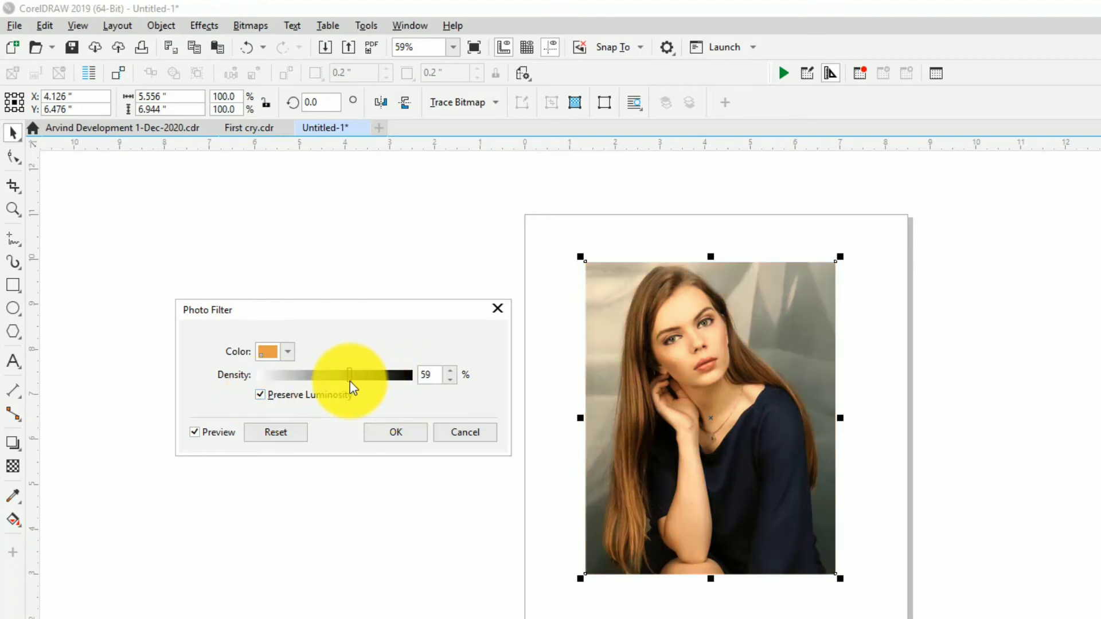
left_click_drag(351, 383, 356, 381)
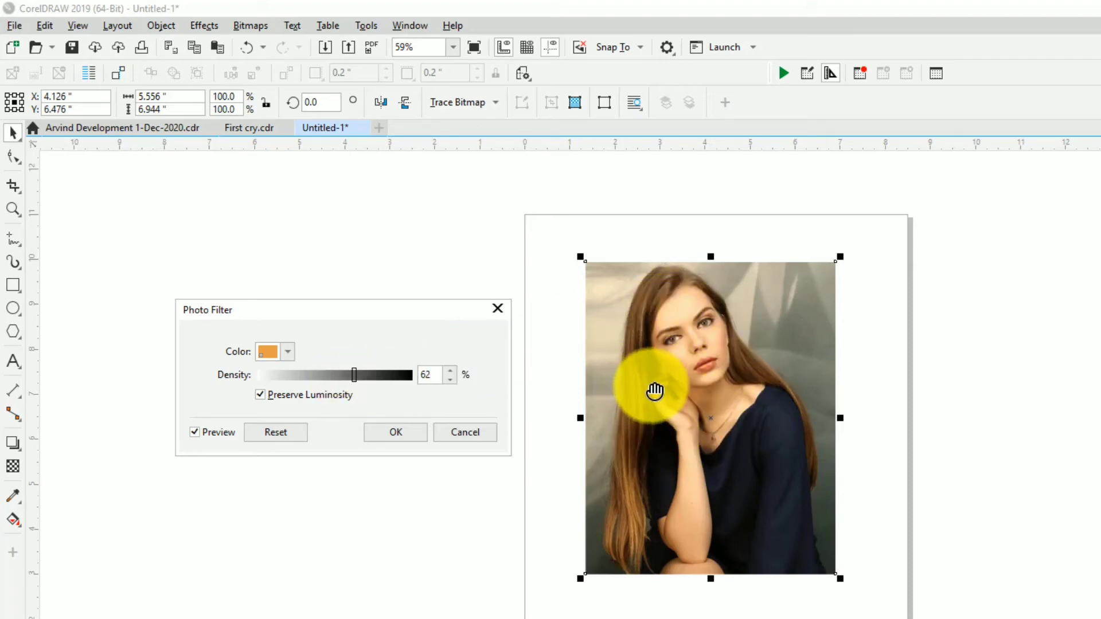
left_click(466, 433)
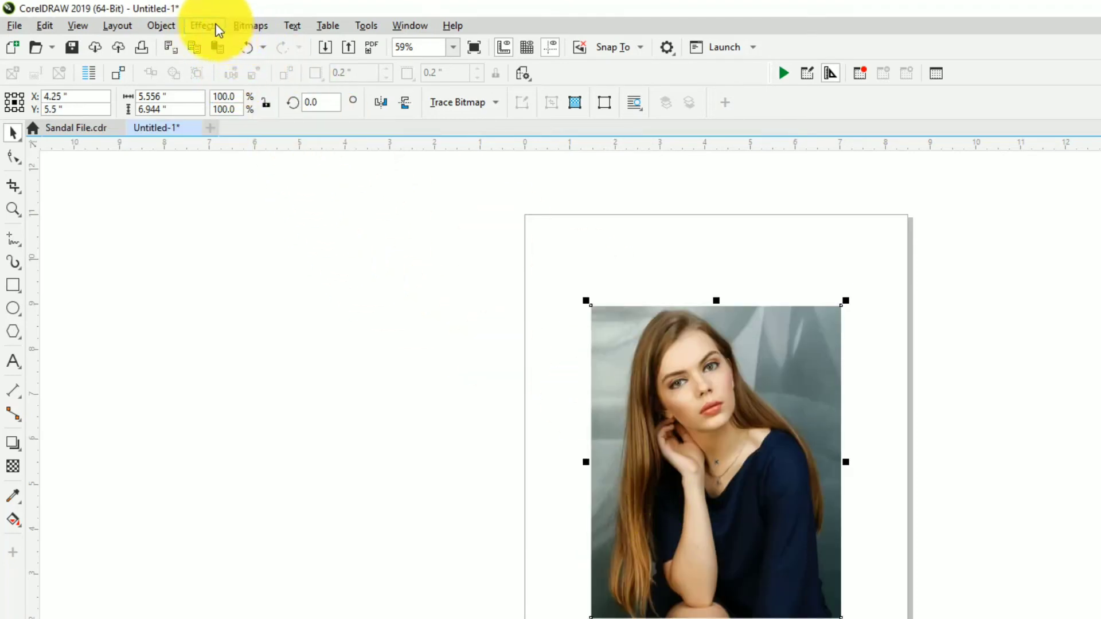
- Start the Sepia Toning camera effect on the photo and move its dialog off the image
left_click(239, 253)
left_click(204, 26)
left_click(498, 297)
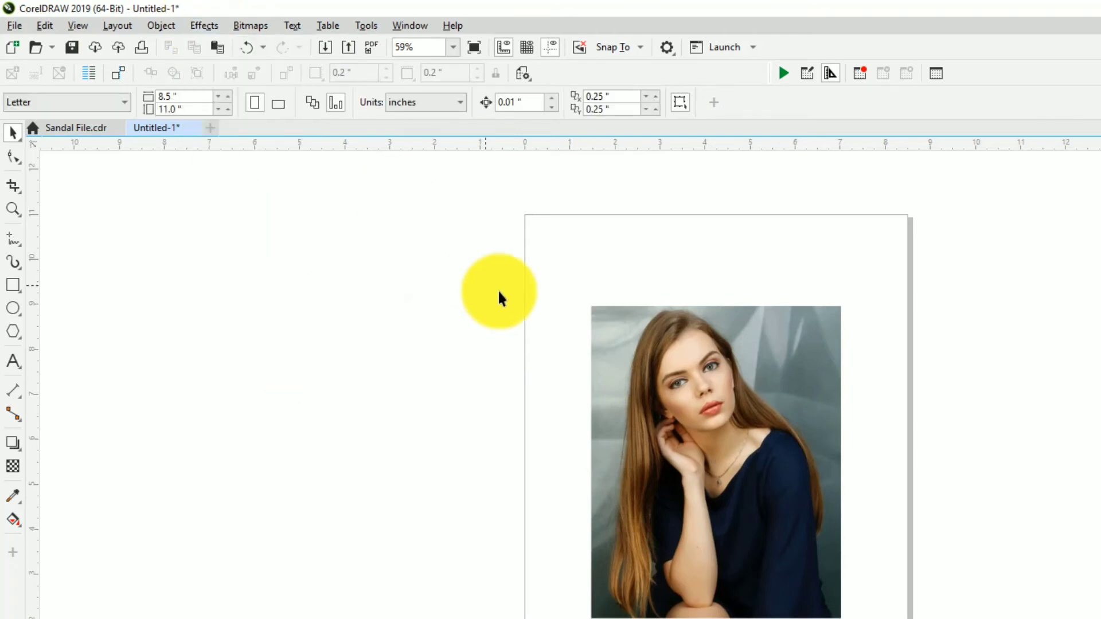
left_click(204, 27)
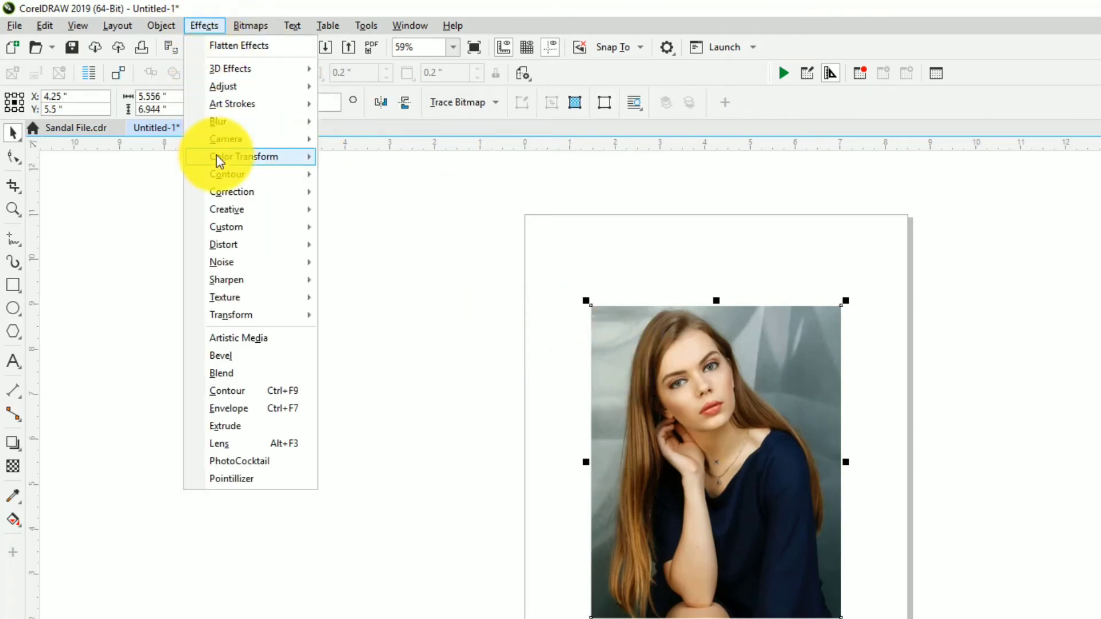
mouse_move(219, 143)
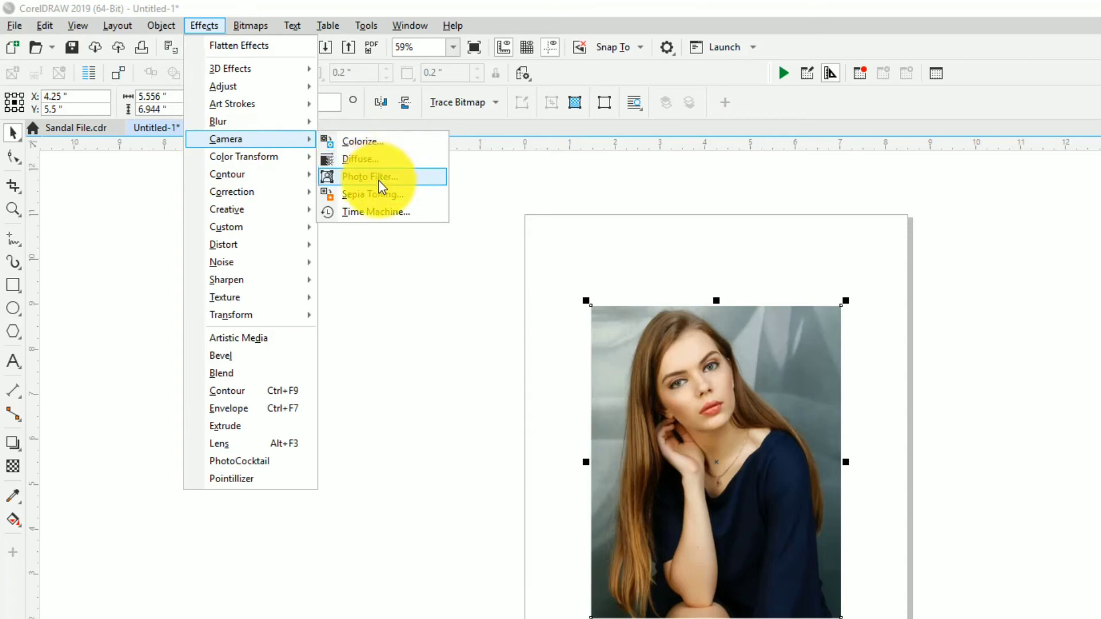
left_click(387, 198)
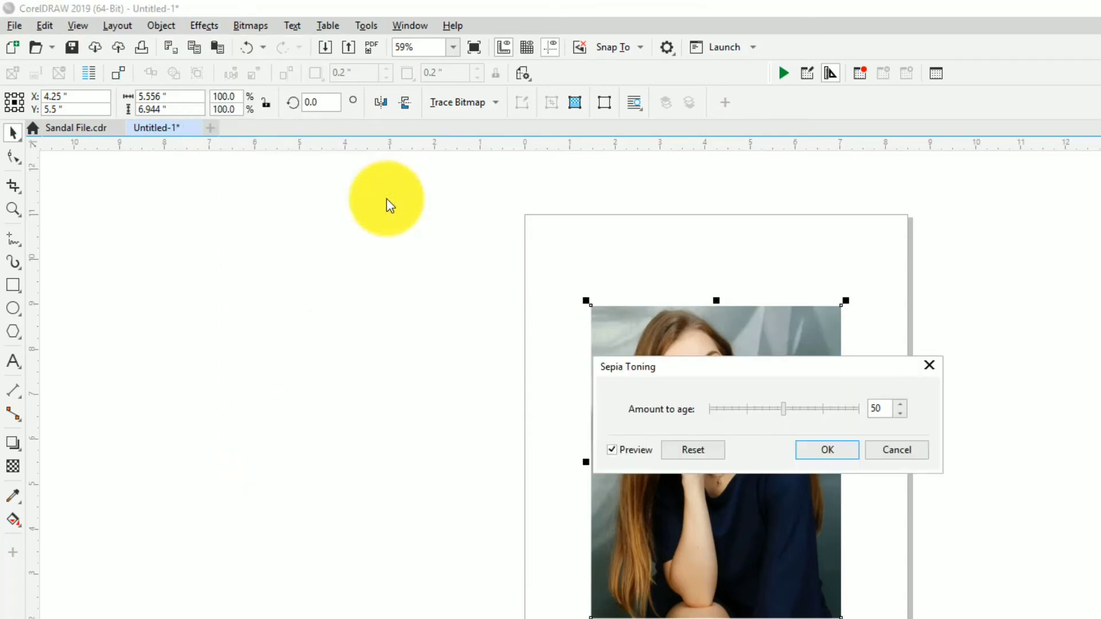
left_click_drag(688, 361, 304, 281)
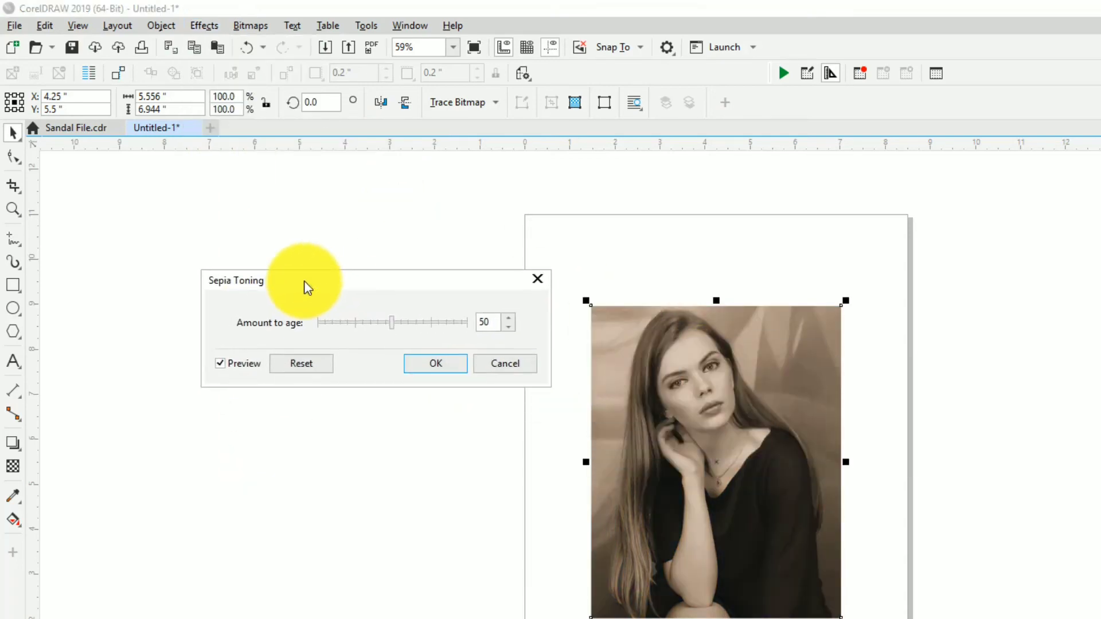
- Preview Sepia Toning with the amount to age at 87 and 35, and cancel the effect
left_click_drag(393, 329, 448, 329)
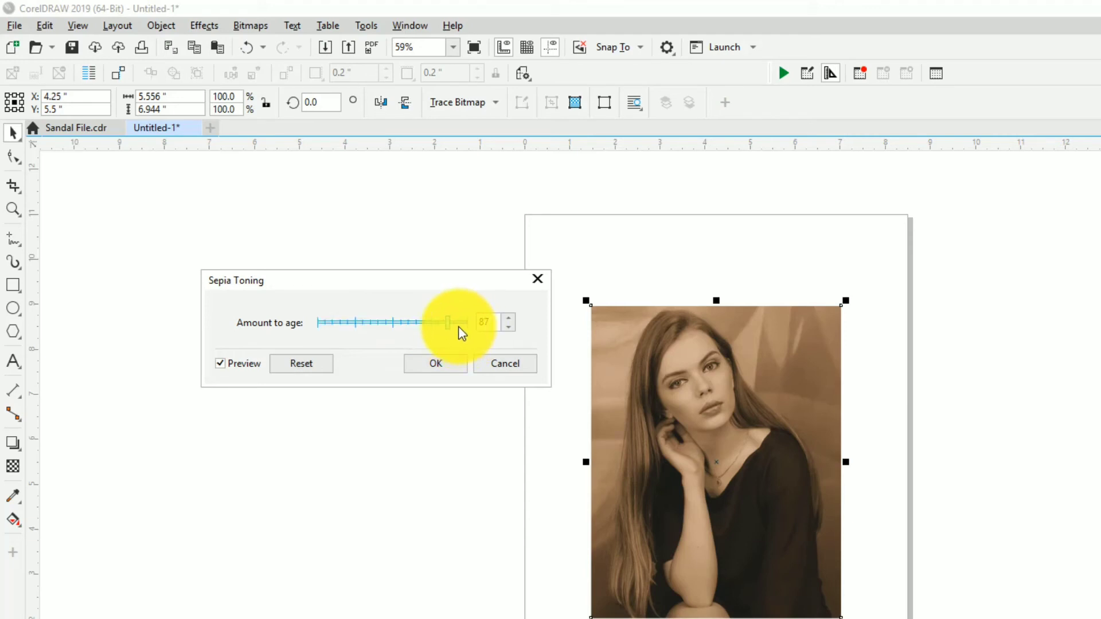
left_click_drag(450, 325, 369, 327)
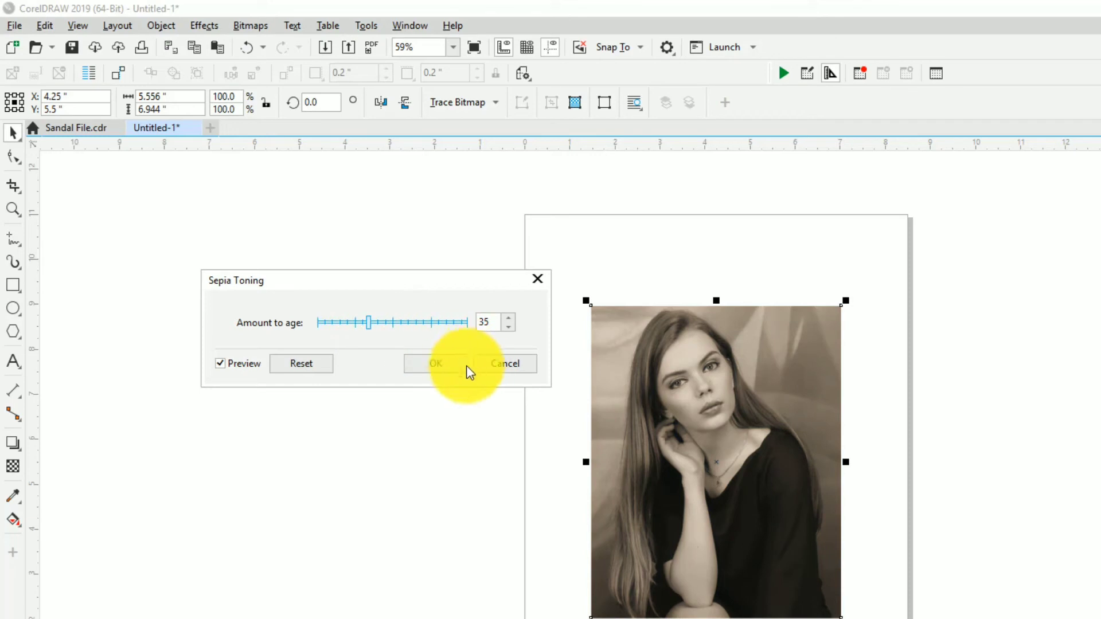
left_click(505, 367)
- Start the Time Machine camera effect on the photo and move its dialog and the view so the image is unobstructed
left_click(209, 25)
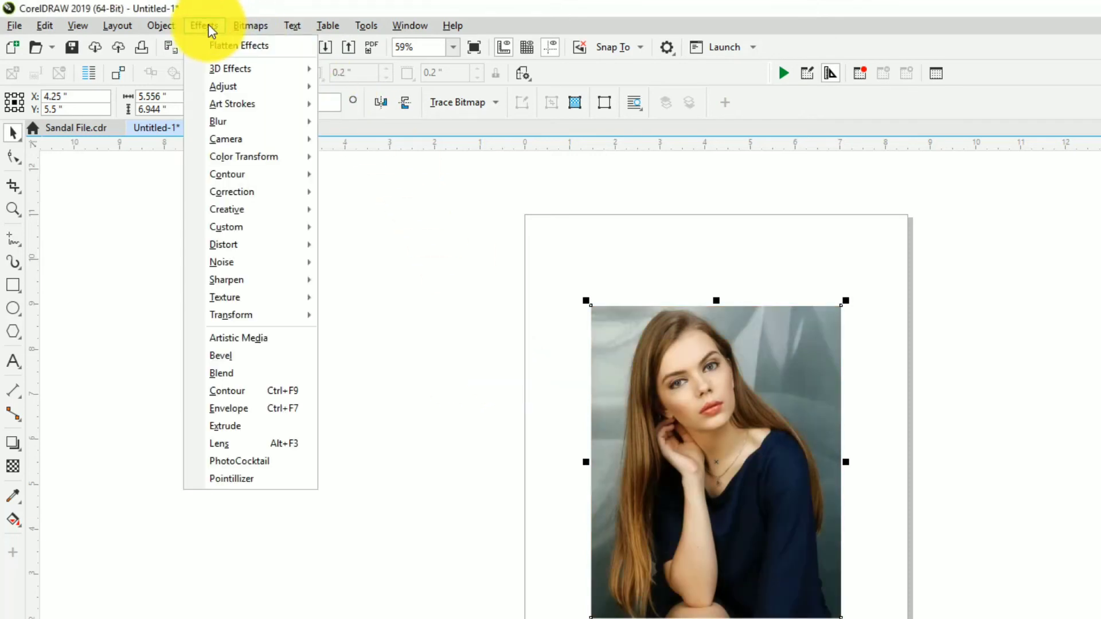
mouse_move(246, 153)
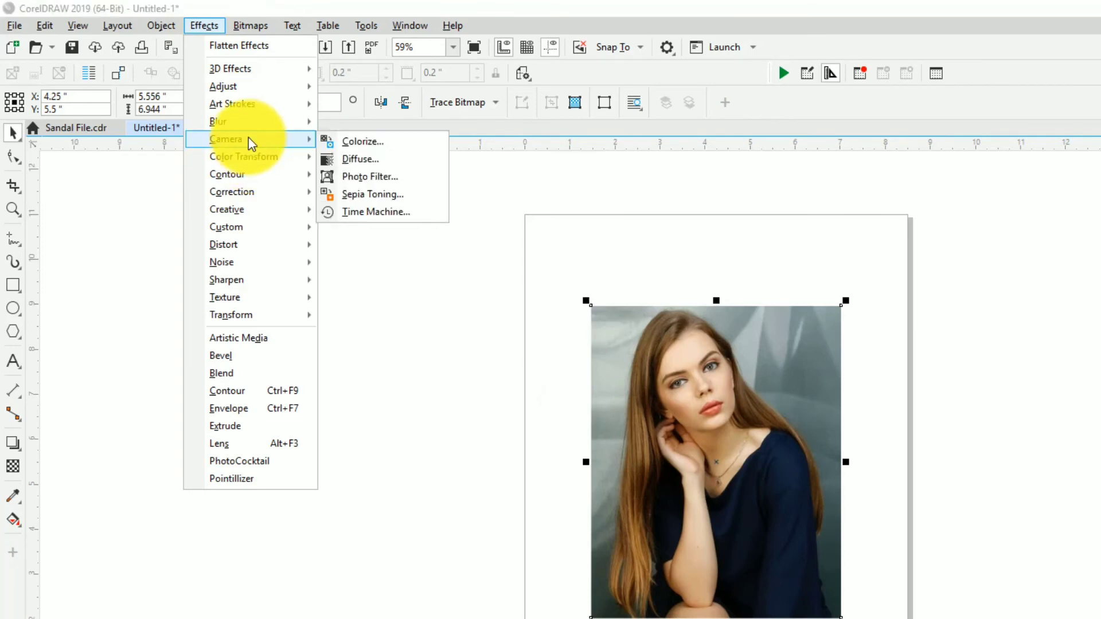
left_click(370, 213)
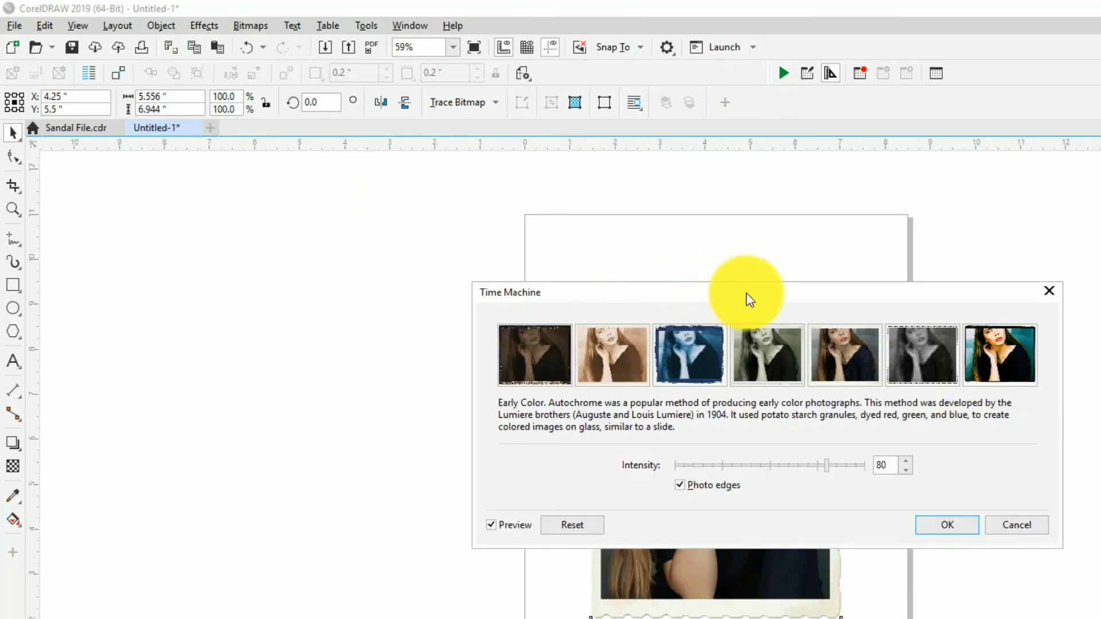
left_click_drag(746, 294, 402, 250)
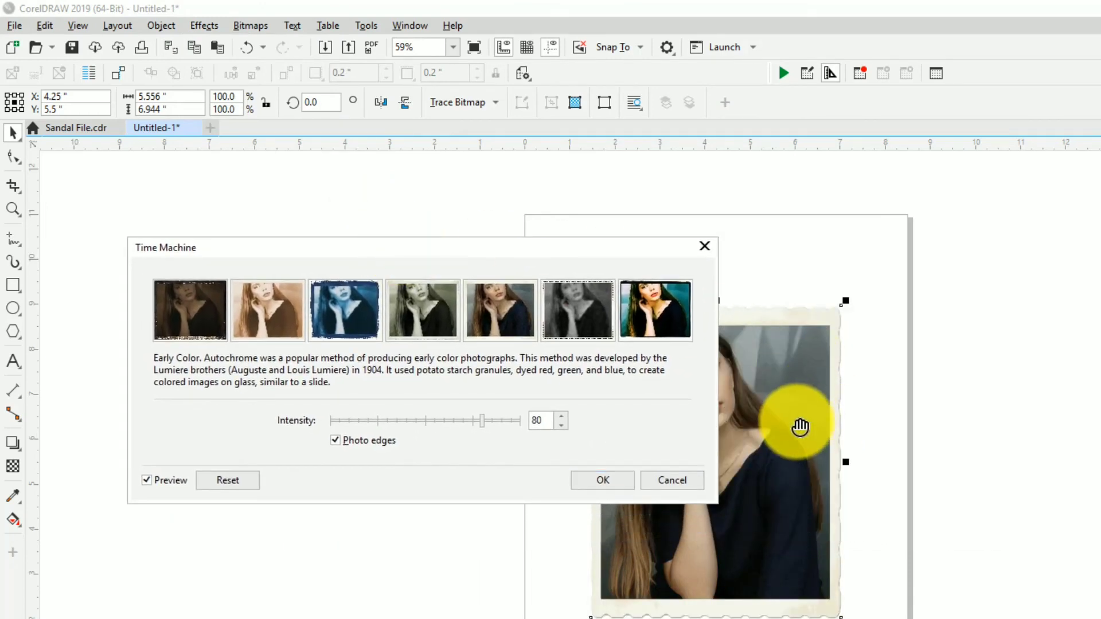
left_click_drag(828, 422, 995, 423)
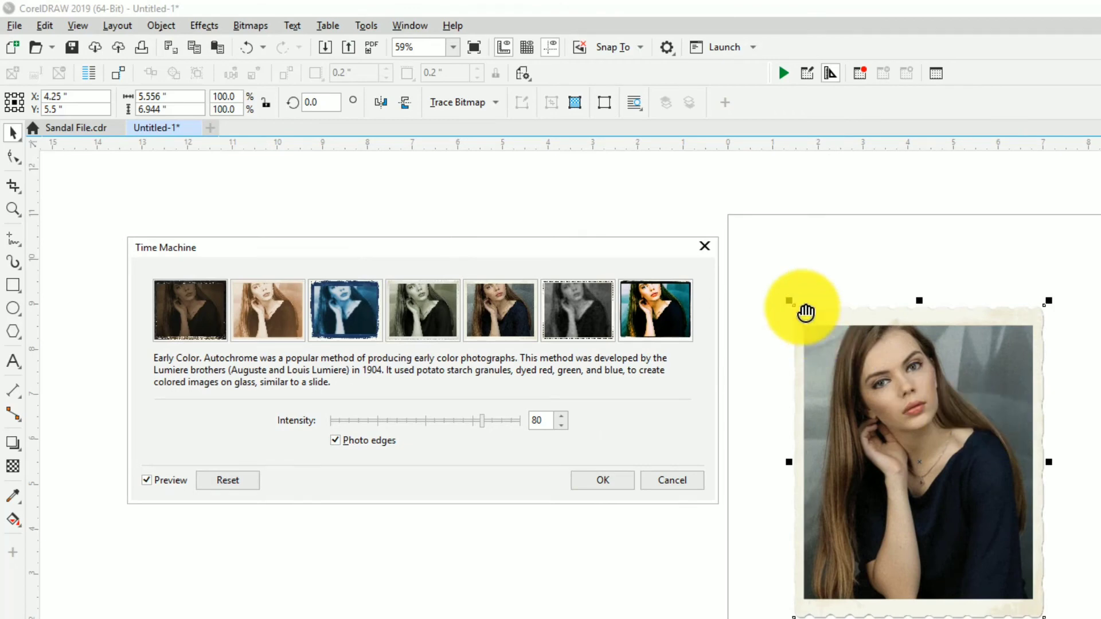
left_click_drag(860, 442, 924, 440)
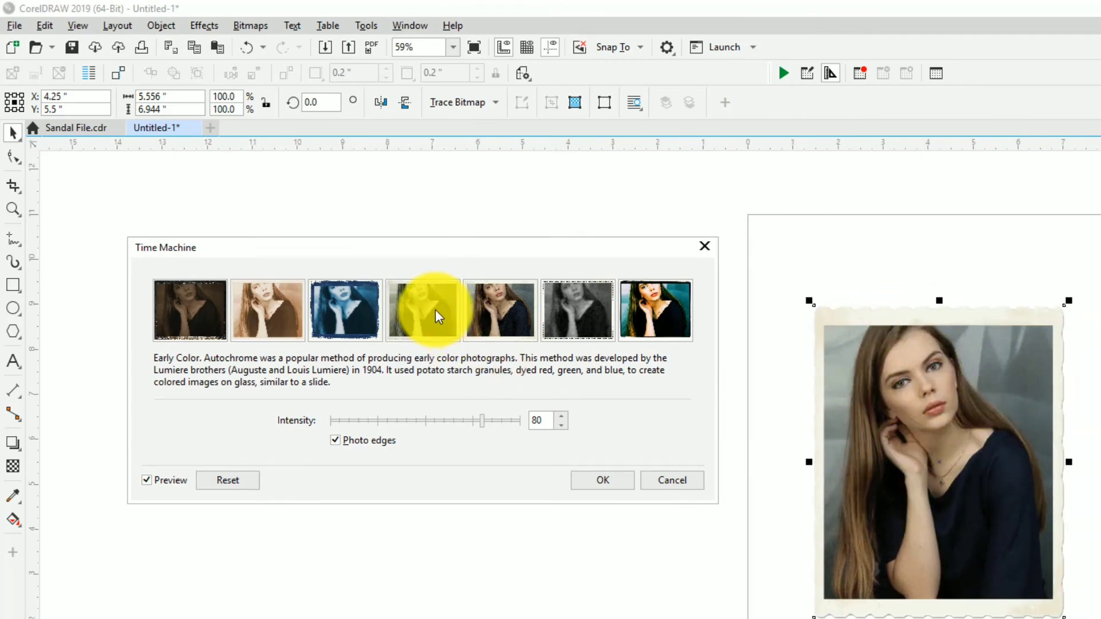
- Preview the Cyanotype, Daguerreotype, Albumen and Platinum styles of the Time Machine effect on the photo
left_click(341, 316)
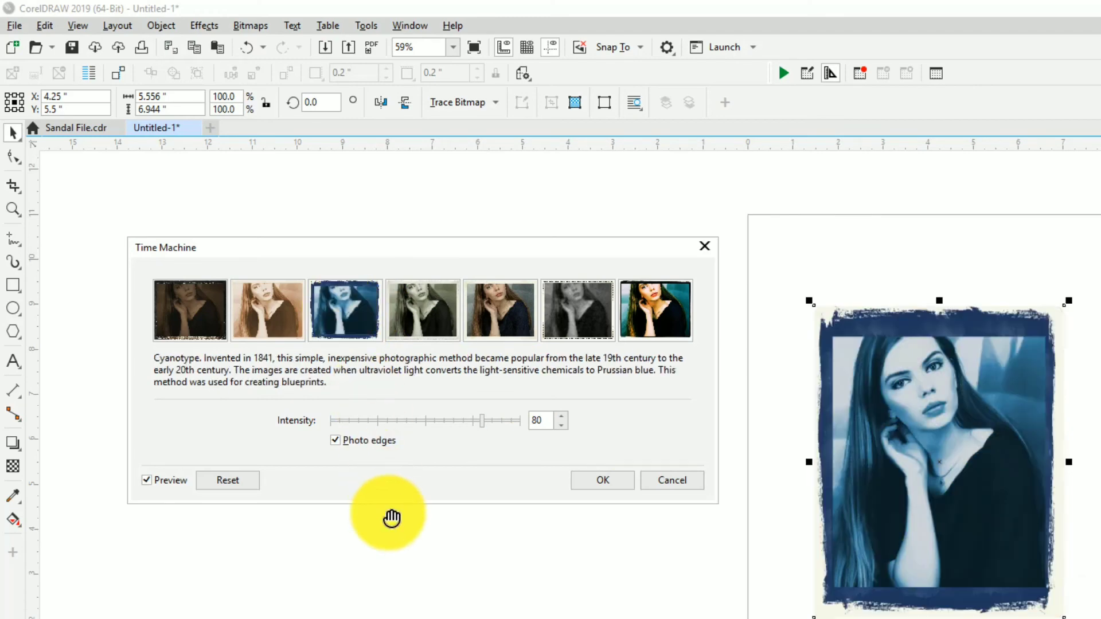
left_click(197, 316)
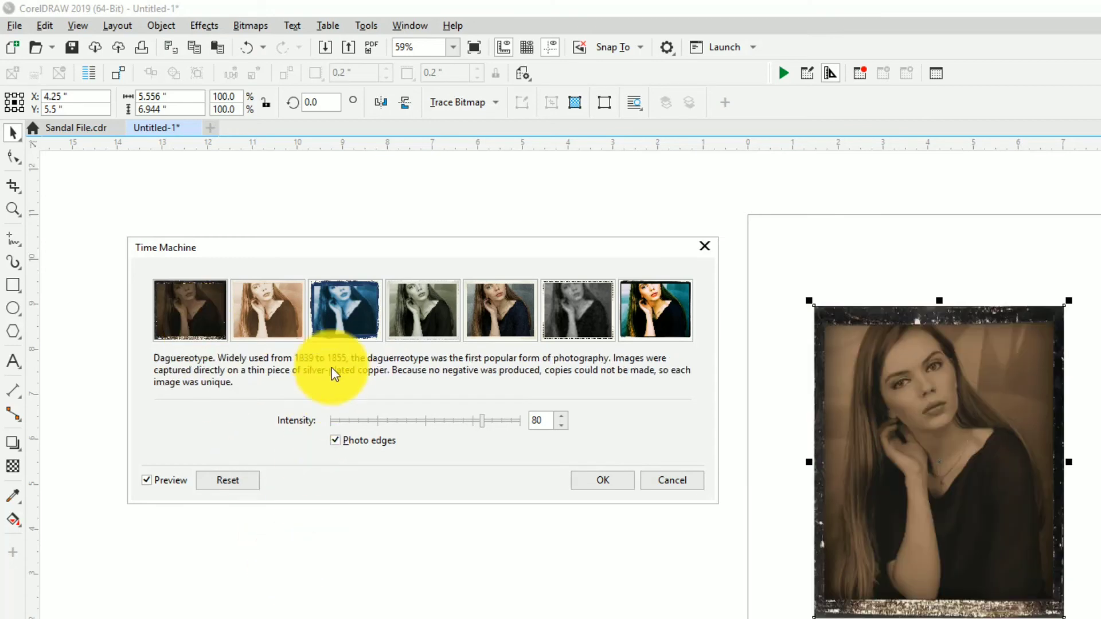
left_click(277, 309)
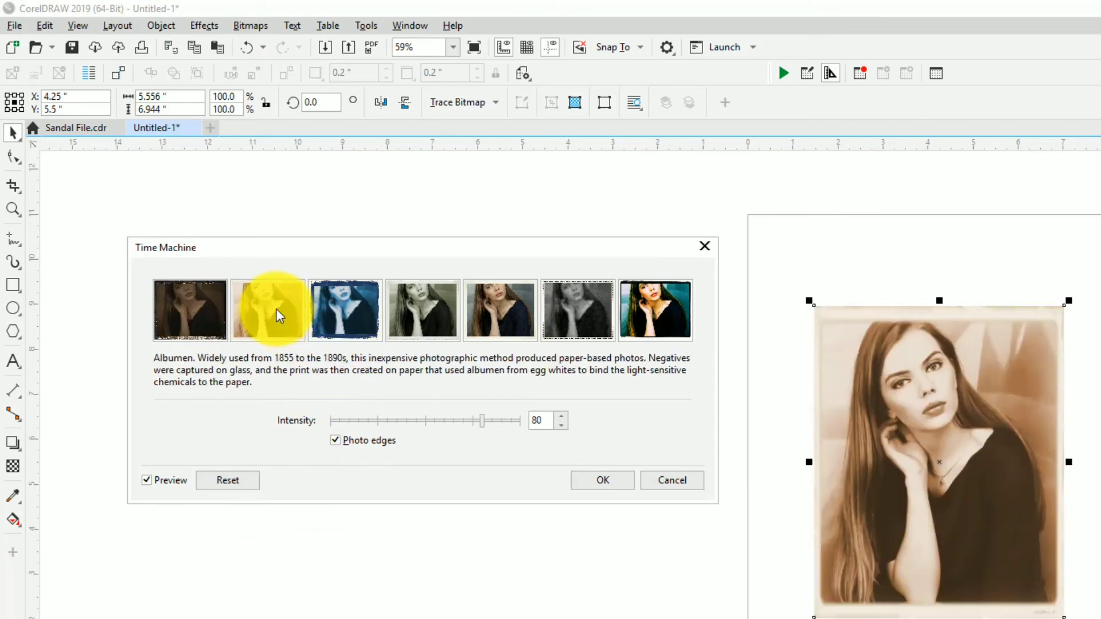
left_click(368, 307)
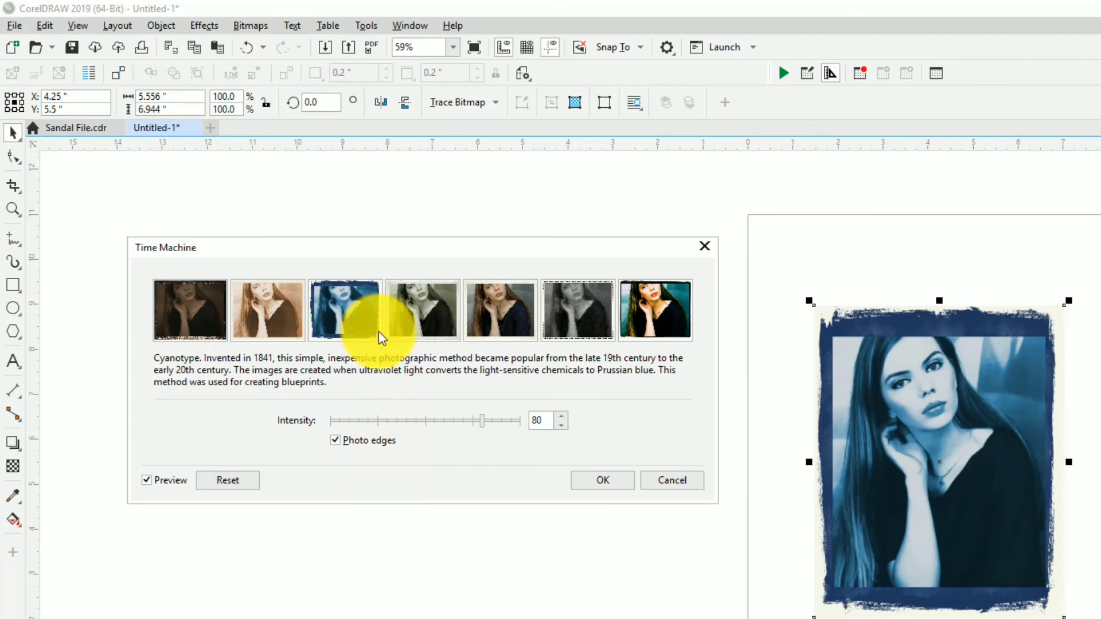
left_click(408, 309)
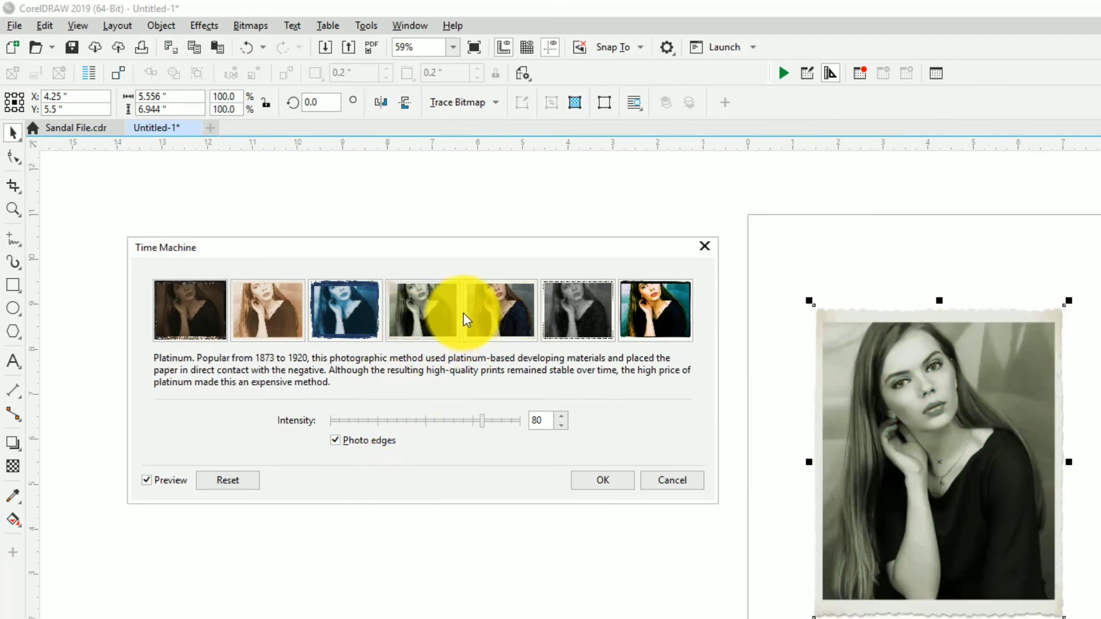
- Choose the Early Color style, preview intensities 46, 17 and 92, and apply the effect at intensity 94 with photo edges
left_click(487, 302)
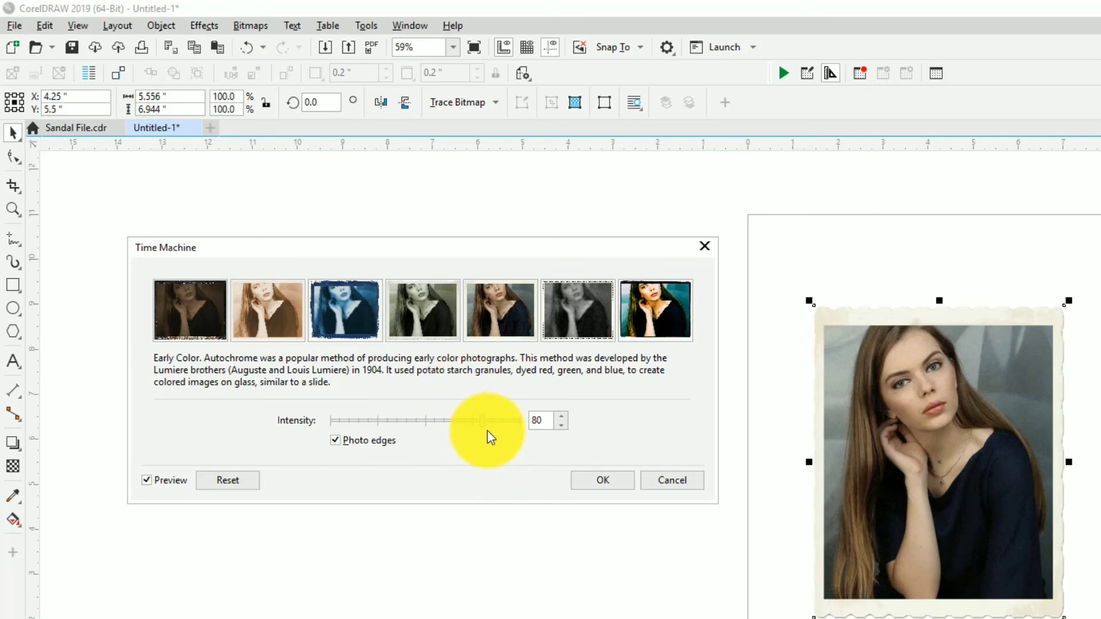
left_click_drag(482, 424, 422, 429)
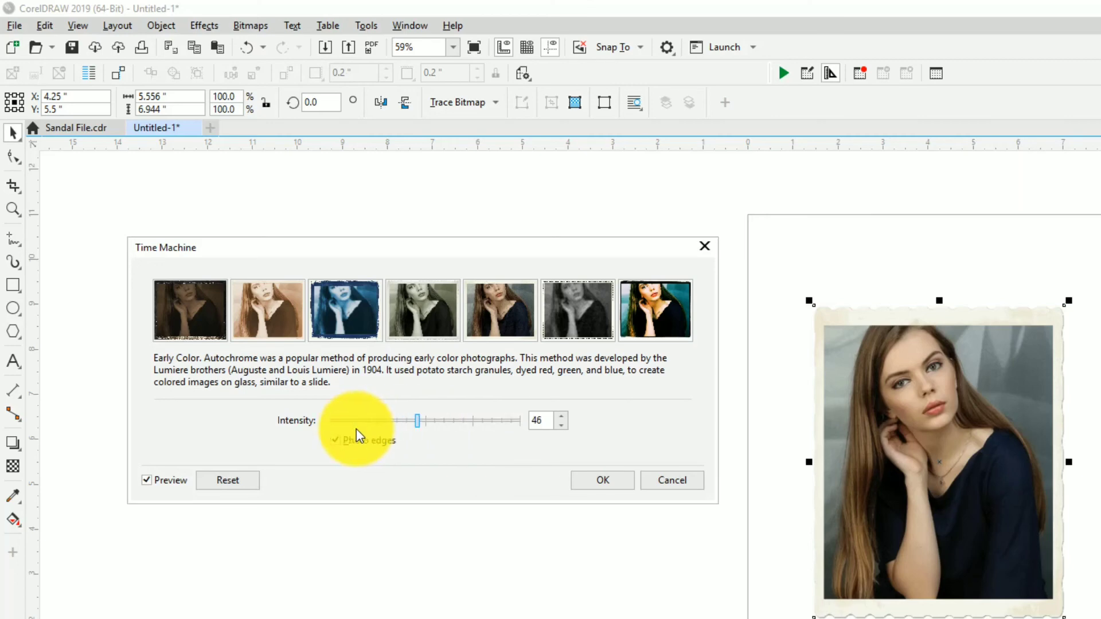
left_click(421, 422)
left_click_drag(418, 421, 364, 427)
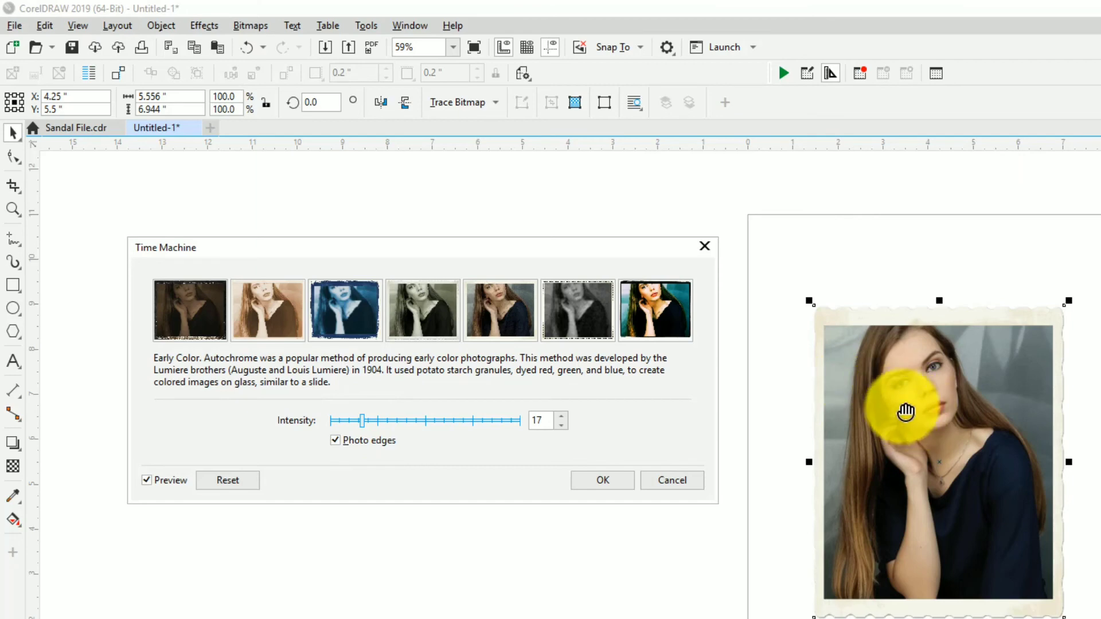
left_click_drag(363, 422, 505, 422)
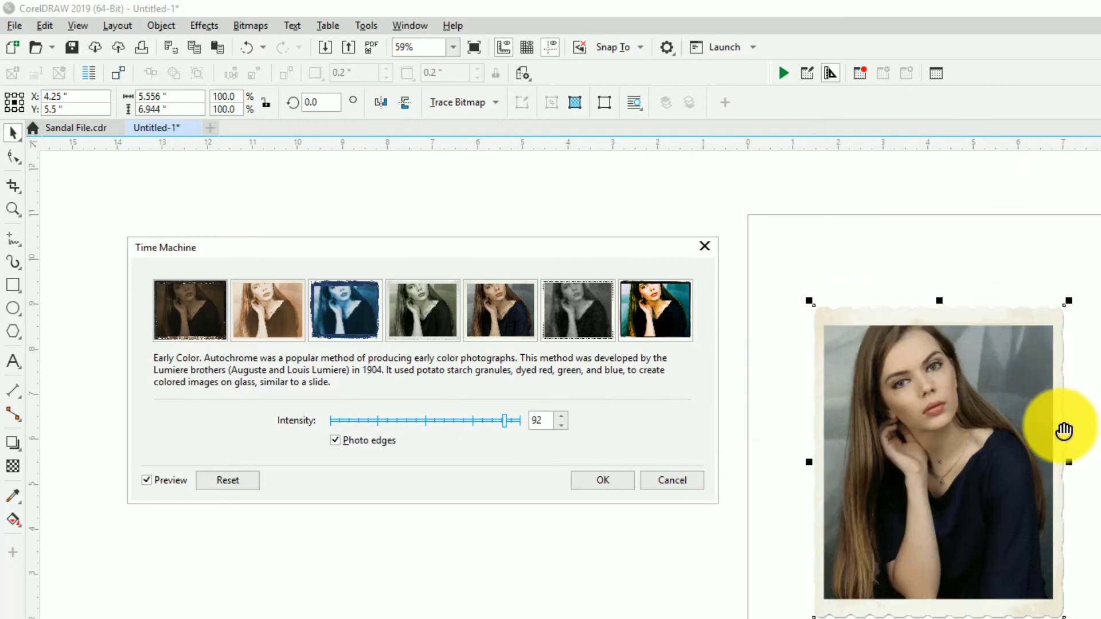
mouse_move(507, 420)
left_mouse_down()
mouse_move(332, 420)
mouse_move(508, 422)
left_mouse_up()
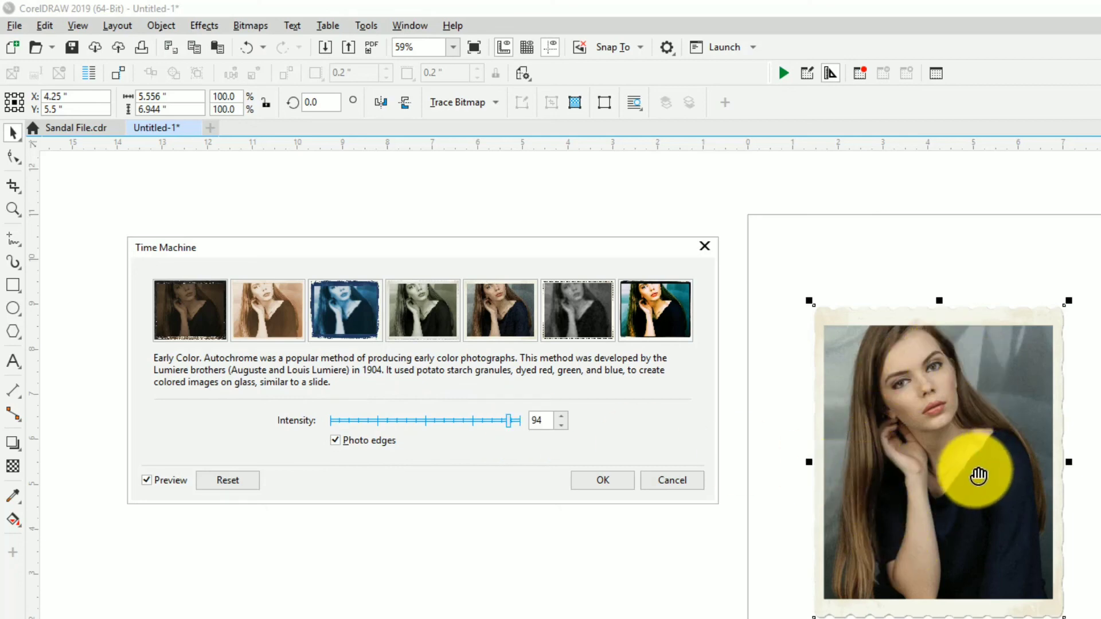
left_click(604, 481)
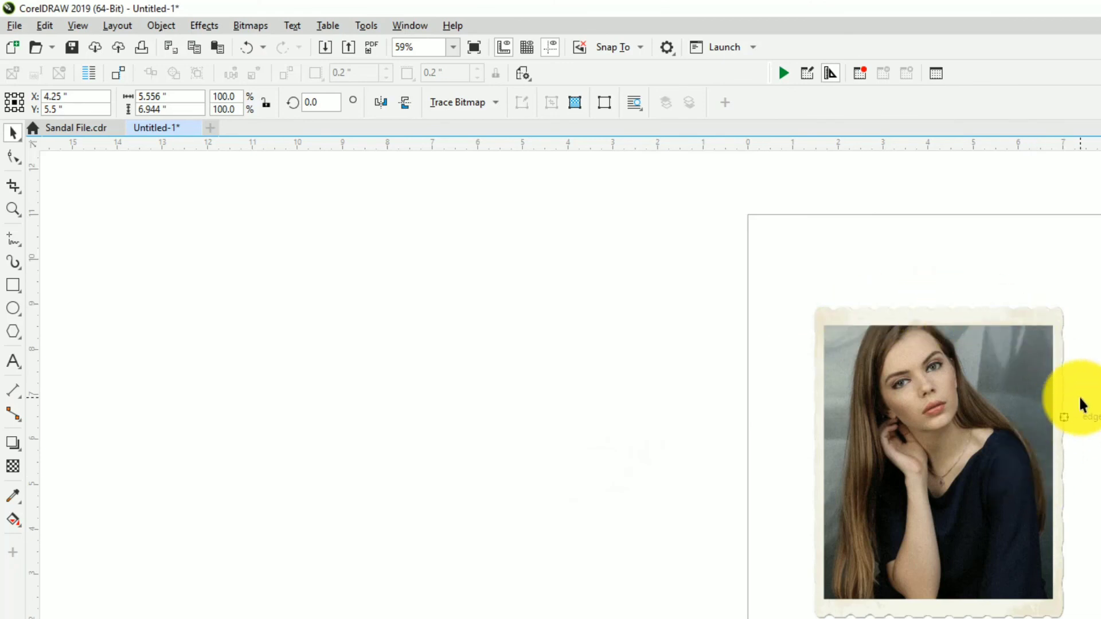
- Examine the photo's aged paper border and Early Color toning up close and as a whole
scroll(1082, 404, "up", 3)
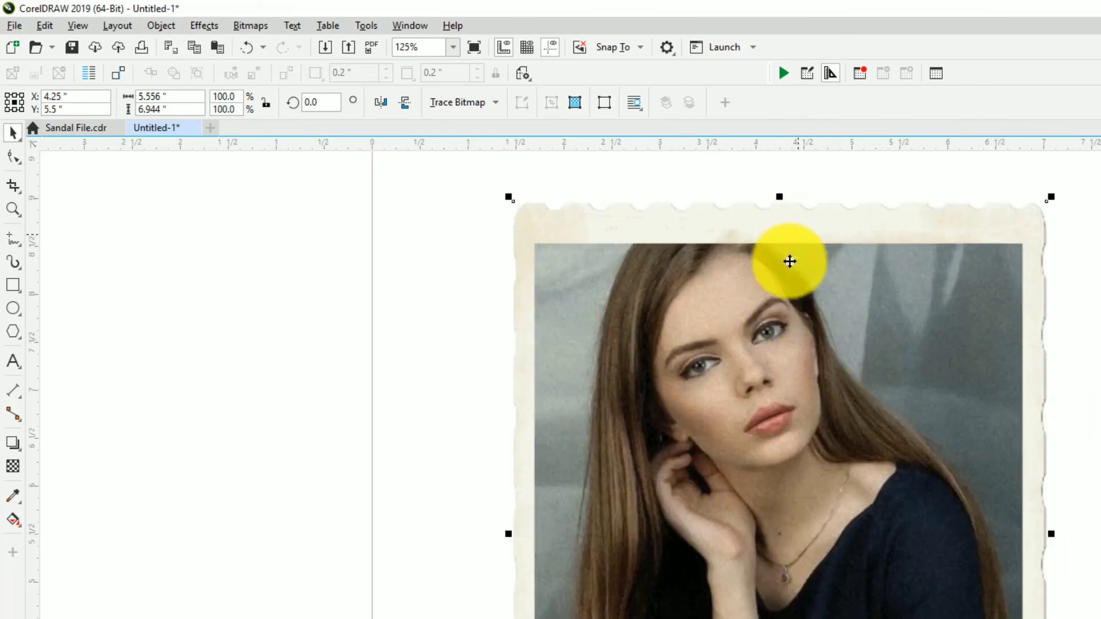
scroll(594, 288, "down", 3)
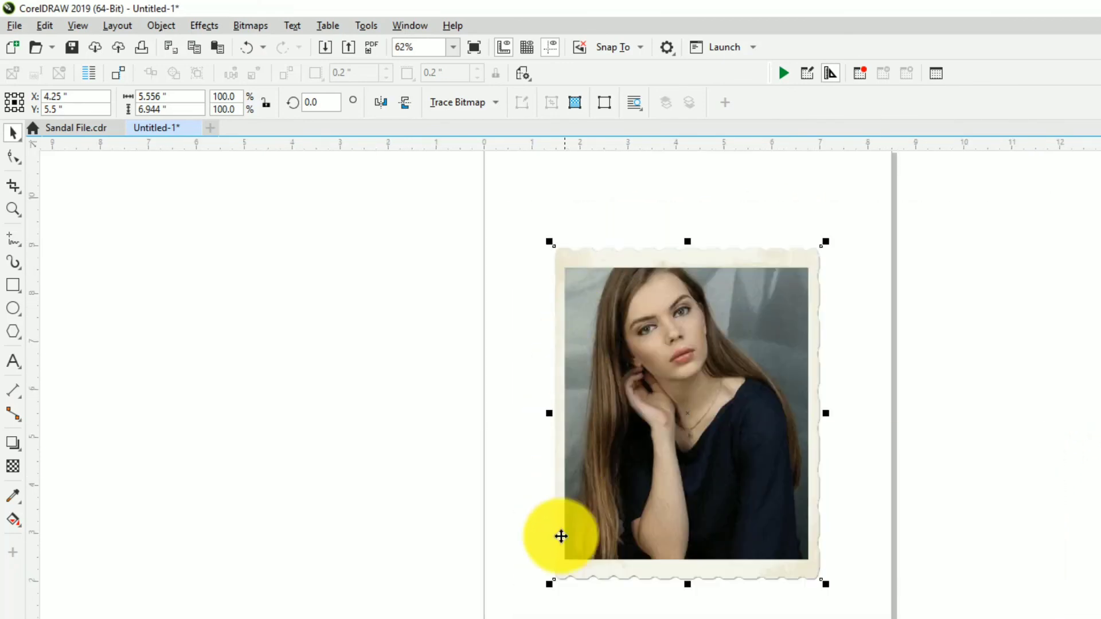
scroll(568, 560, "up", 3)
scroll(602, 544, "down", 3)
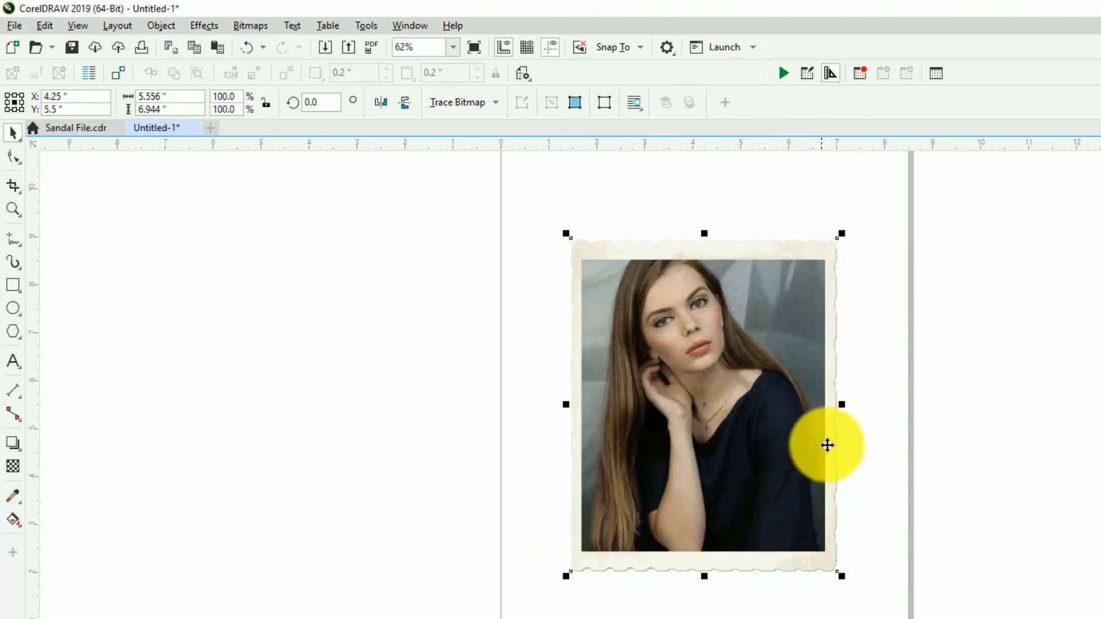
scroll(802, 254, "up", 3)
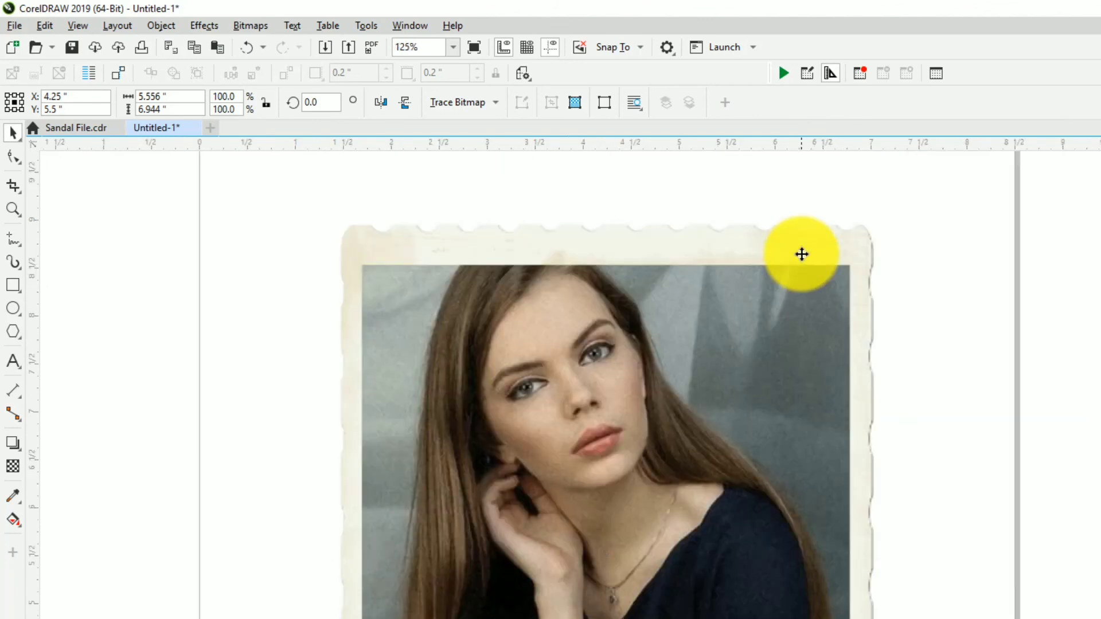
scroll(802, 254, "down", 3)
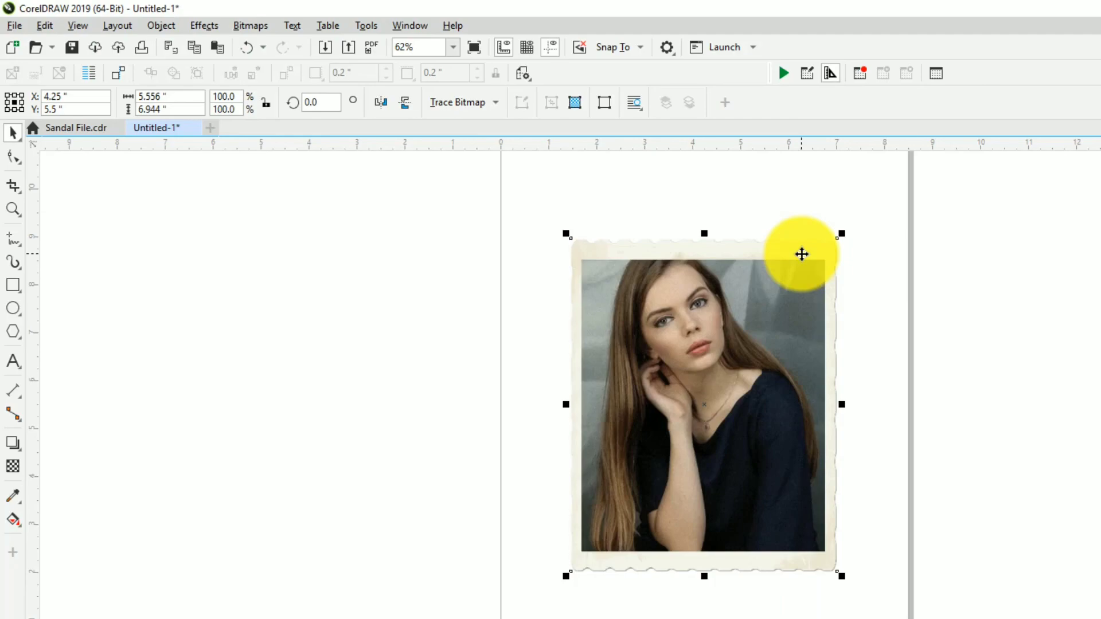